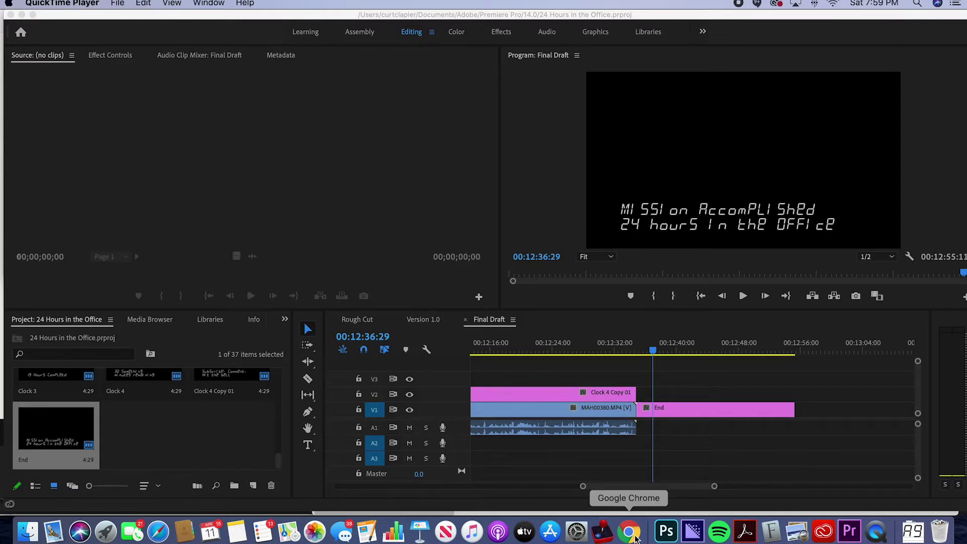
- Switch to the browser and open YouTube Studio's free music Audio Library via Your channel
{"action": "left_click", "coordinate": [636, 539]}
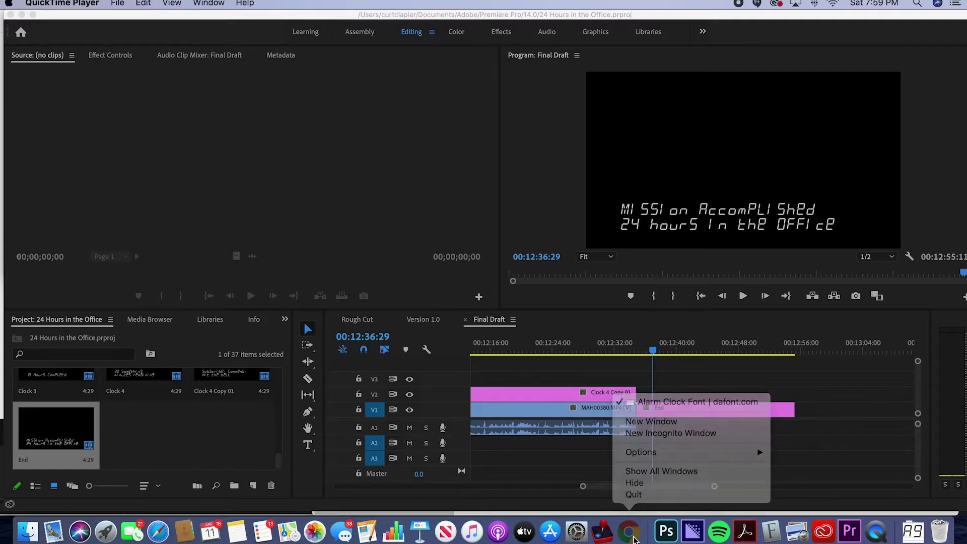
{"action": "left_click", "coordinate": [638, 400]}
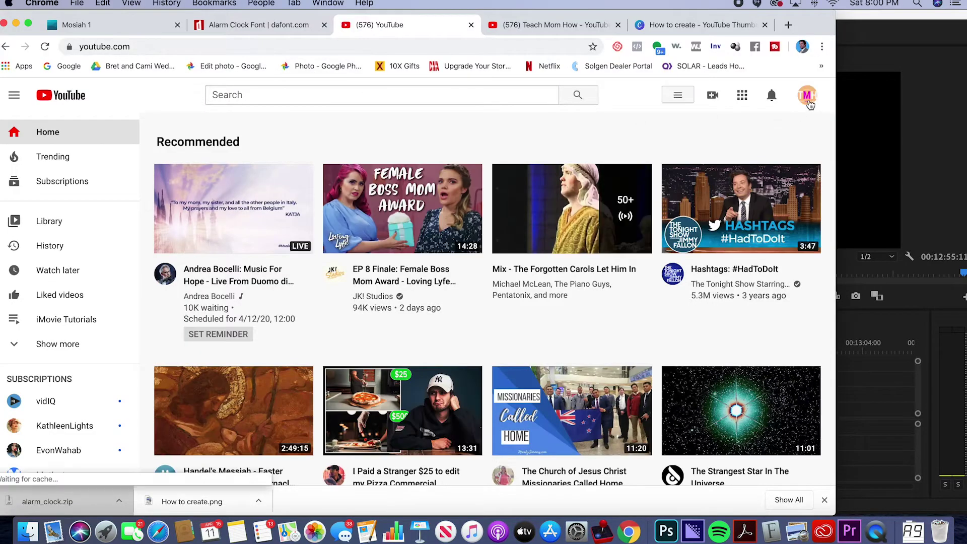
{"action": "left_click", "coordinate": [808, 97]}
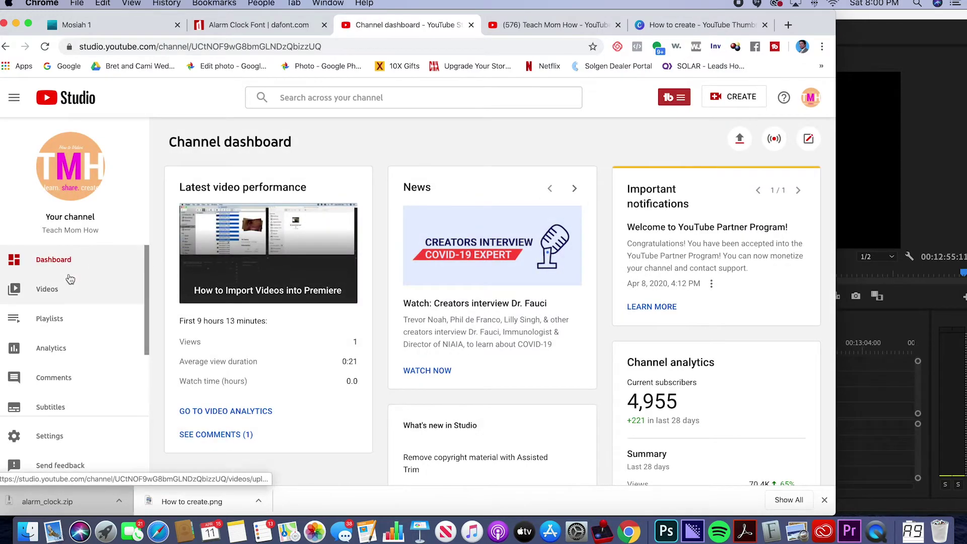
{"action": "scroll", "coordinate": [84, 297], "scroll_direction": "down", "scroll_amount": 4}
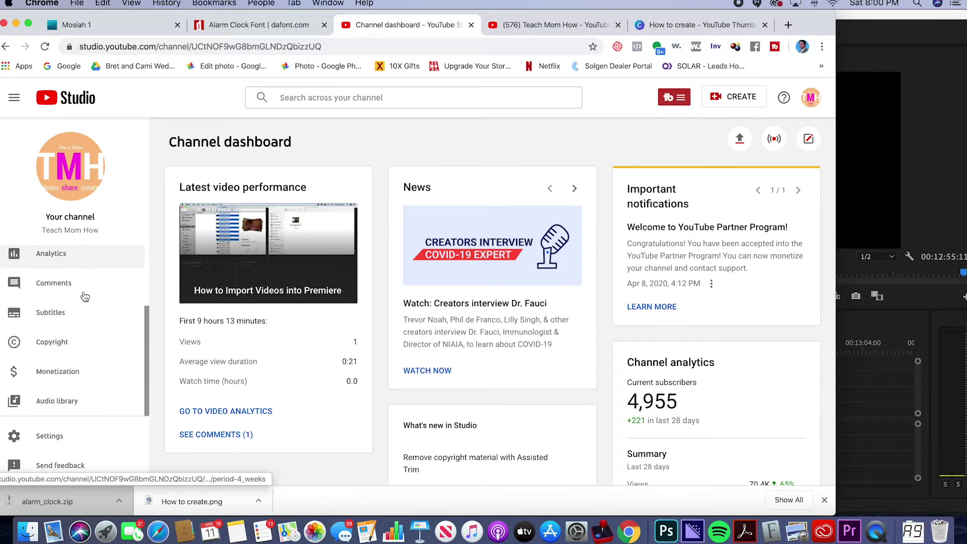
{"action": "left_click", "coordinate": [74, 404]}
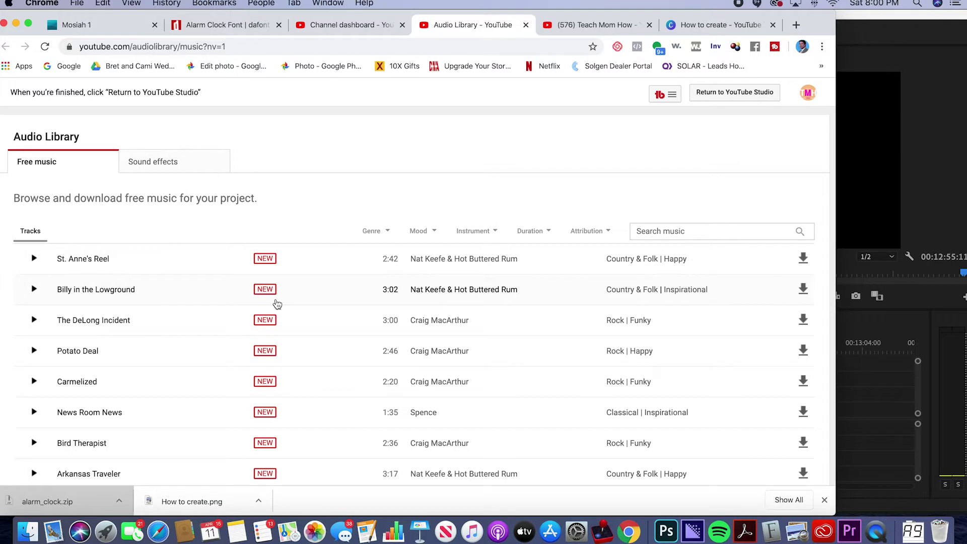
- Preview St. Anne's Reel, Billy in the Lowground and The DeLong Incident
{"action": "scroll", "coordinate": [277, 304], "scroll_direction": "down", "scroll_amount": 2}
{"action": "scroll", "coordinate": [277, 304], "scroll_direction": "up", "scroll_amount": 2}
{"action": "left_click", "coordinate": [34, 260]}
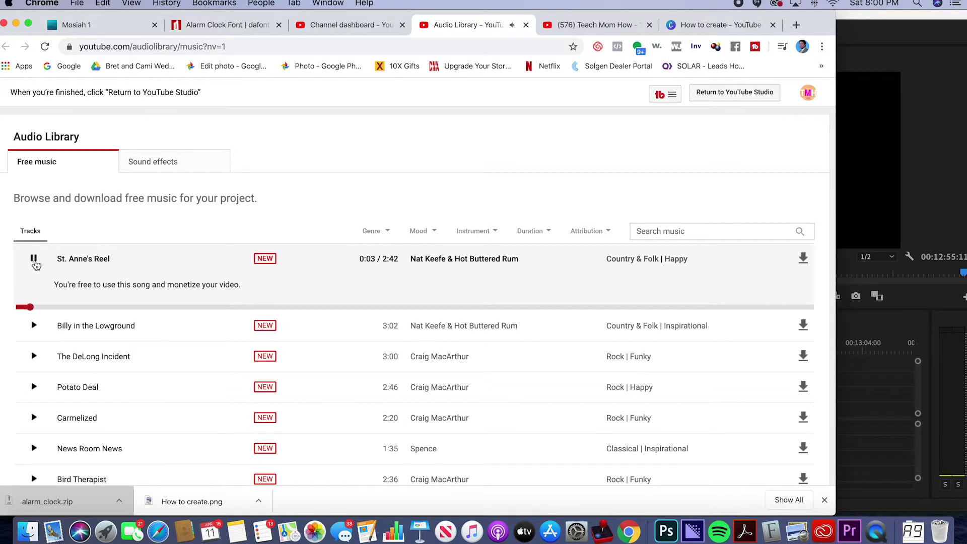
{"action": "left_click", "coordinate": [34, 259]}
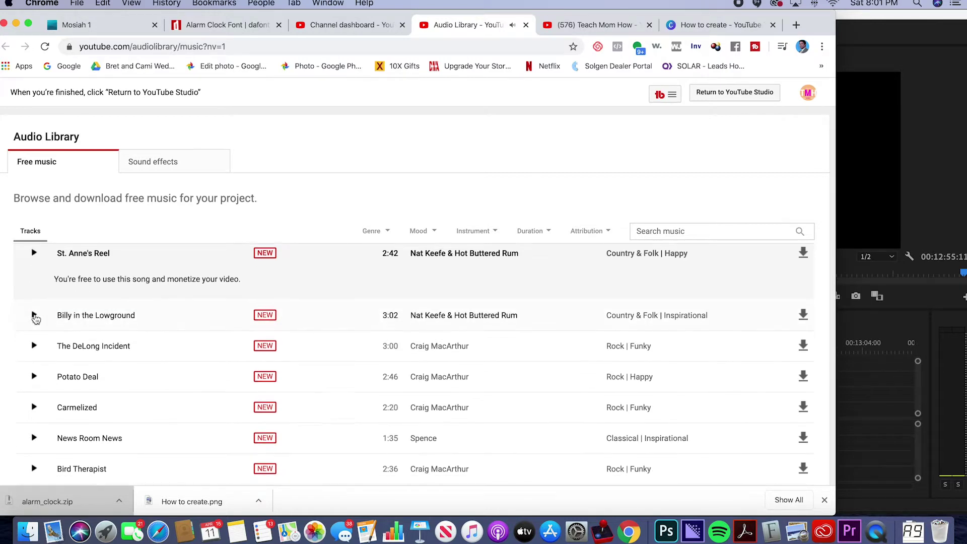
{"action": "scroll", "coordinate": [32, 315], "scroll_direction": "down", "scroll_amount": 1}
{"action": "left_click", "coordinate": [34, 305]}
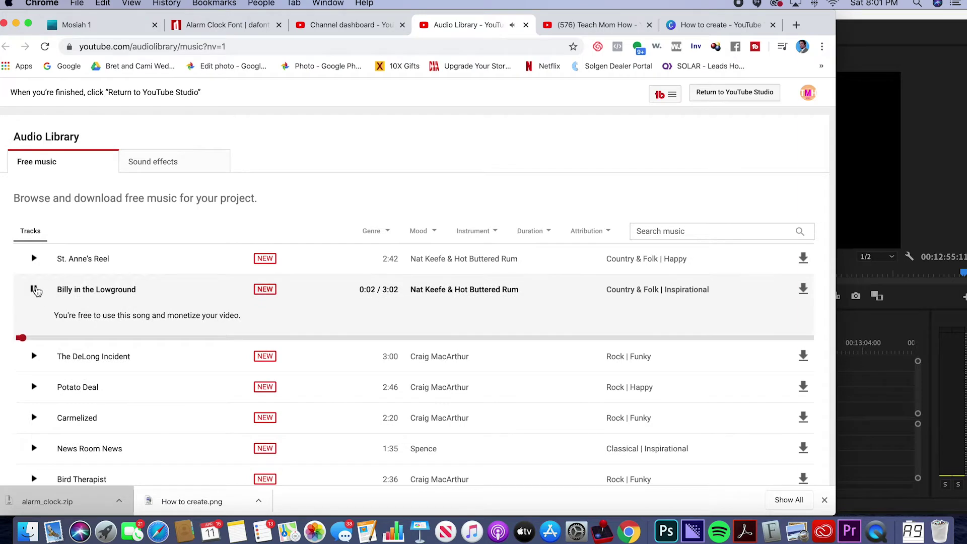
{"action": "left_click", "coordinate": [35, 290]}
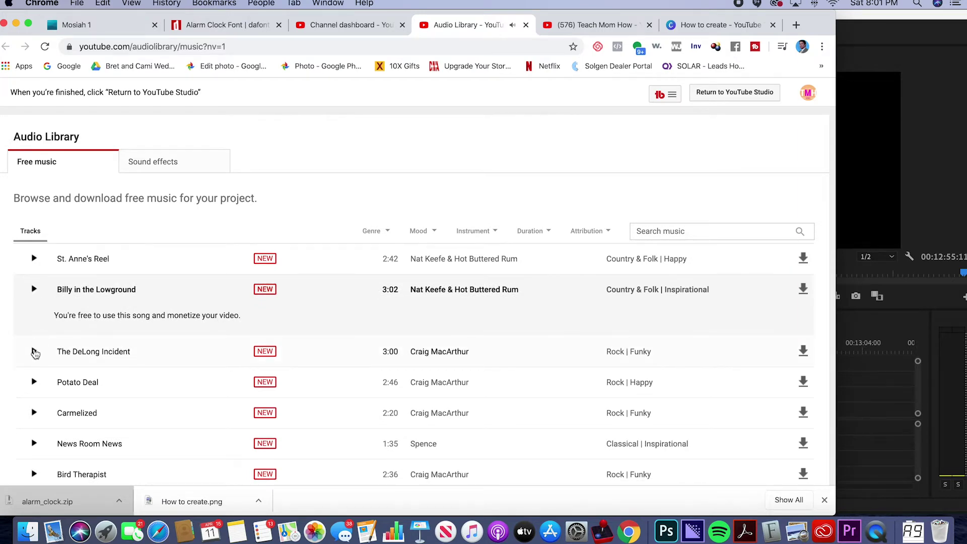
{"action": "left_click", "coordinate": [34, 355]}
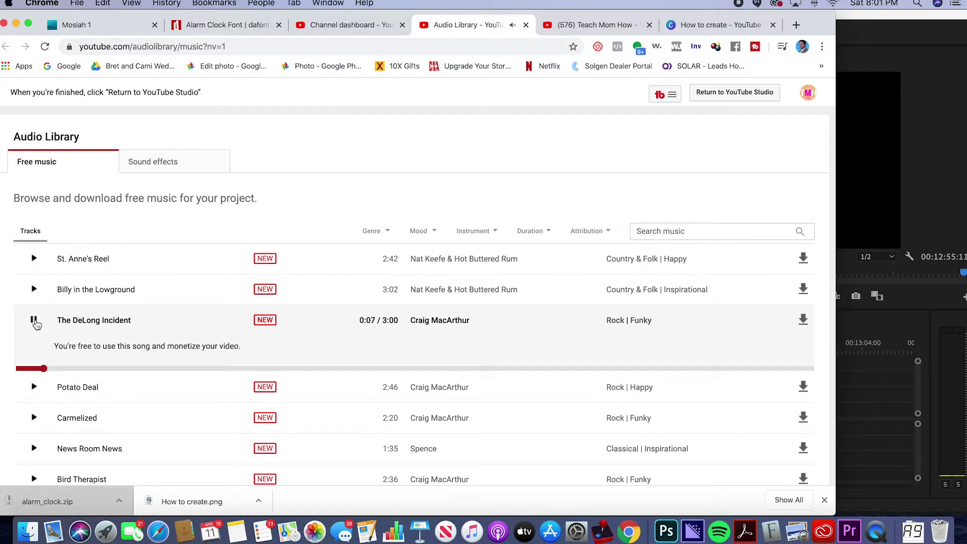
{"action": "left_click", "coordinate": [34, 321]}
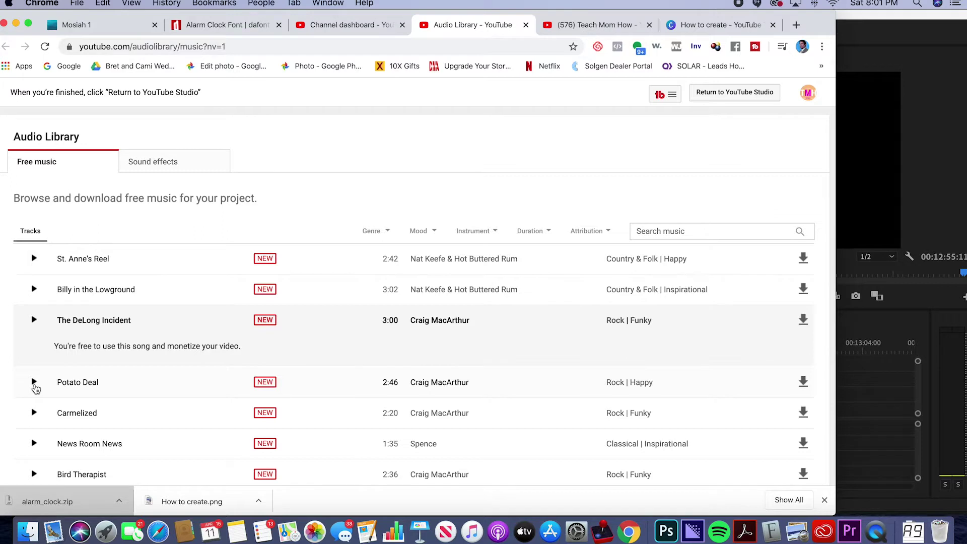
- Preview Potato Deal and download it as an MP3
{"action": "left_click", "coordinate": [35, 384]}
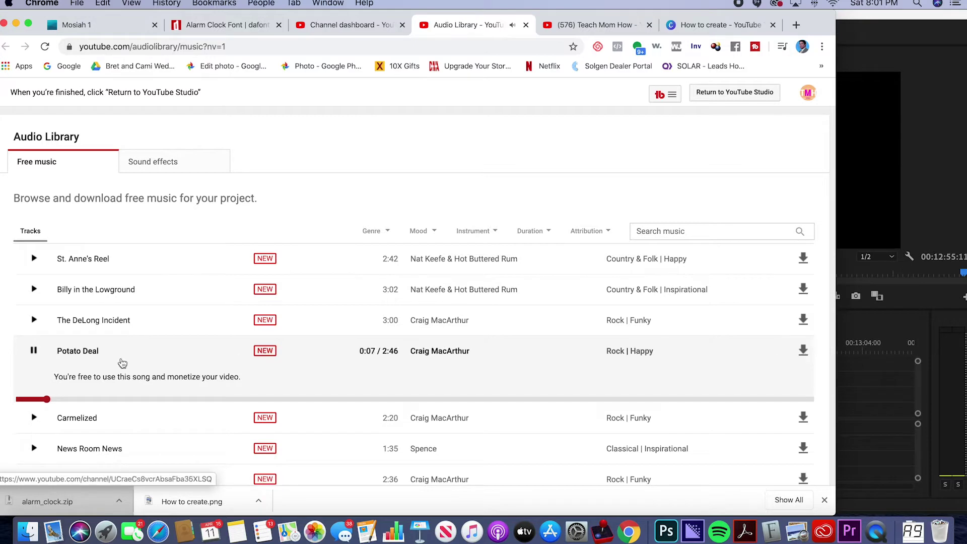
{"action": "left_click", "coordinate": [33, 351]}
{"action": "left_click", "coordinate": [803, 351]}
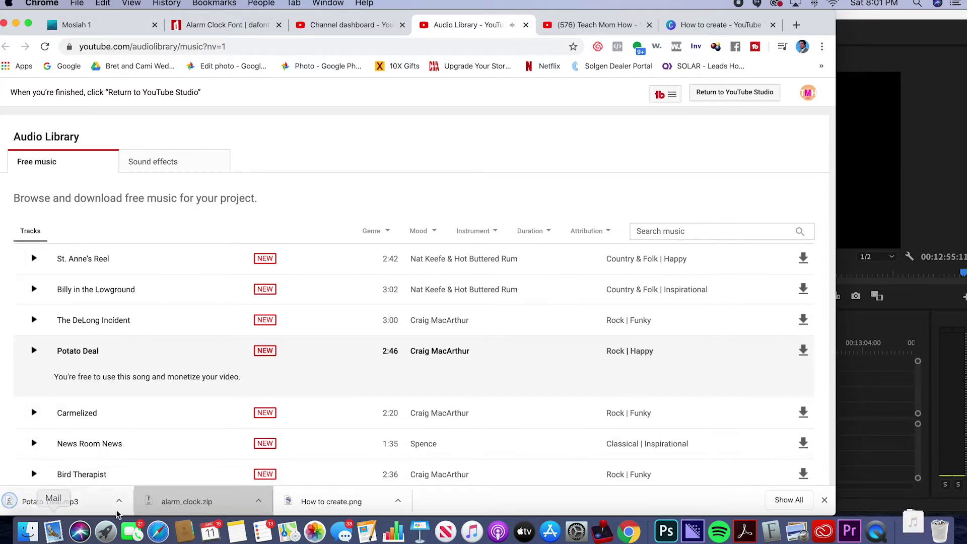
- Reveal the downloaded Potato_Deal.mp3 in Finder's Downloads folder
{"action": "left_click", "coordinate": [124, 505]}
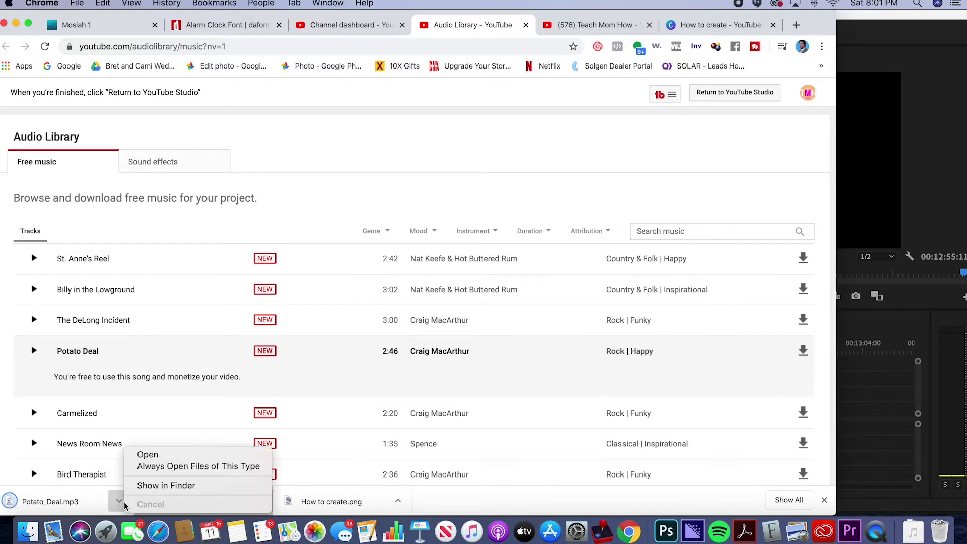
{"action": "left_click", "coordinate": [166, 485]}
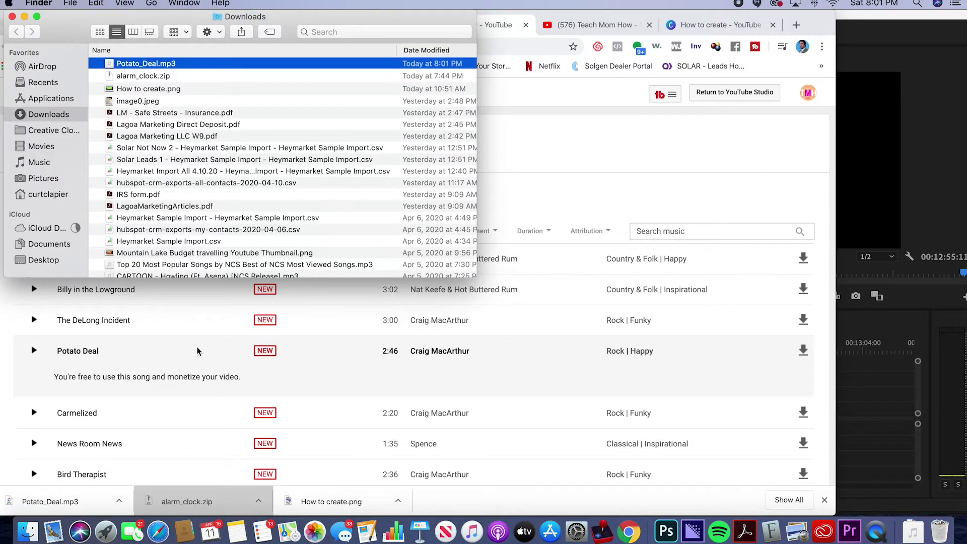
{"action": "left_click", "coordinate": [13, 17]}
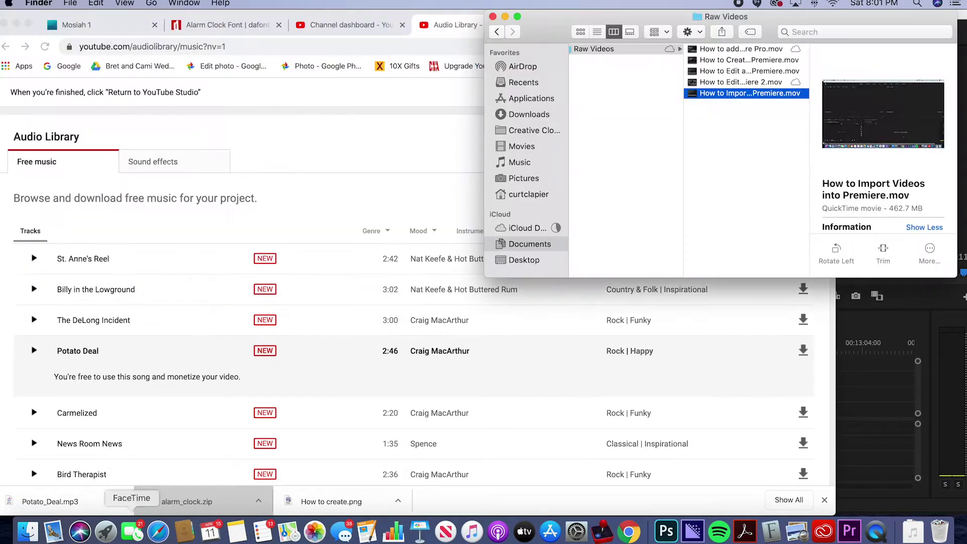
{"action": "left_click", "coordinate": [519, 438]}
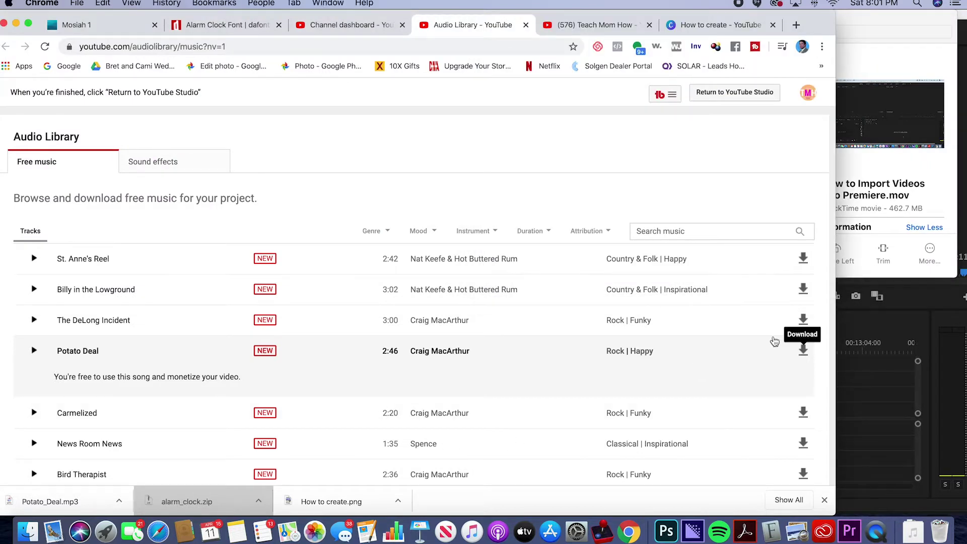
{"action": "left_click", "coordinate": [119, 502]}
{"action": "left_click", "coordinate": [160, 485]}
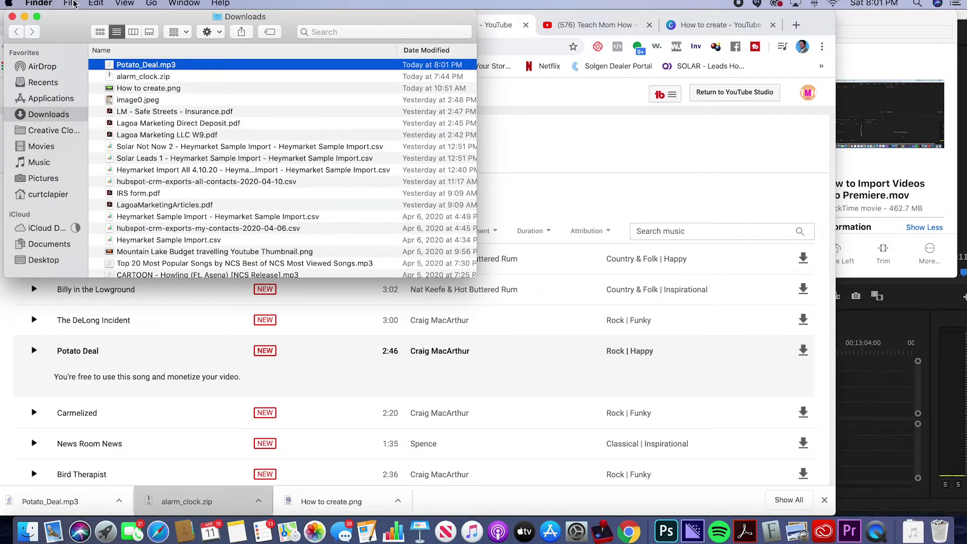
- In a new Finder window, move Potato_Deal.mp3 into Documents > 24 Hour Challenge
{"action": "left_click", "coordinate": [71, 4]}
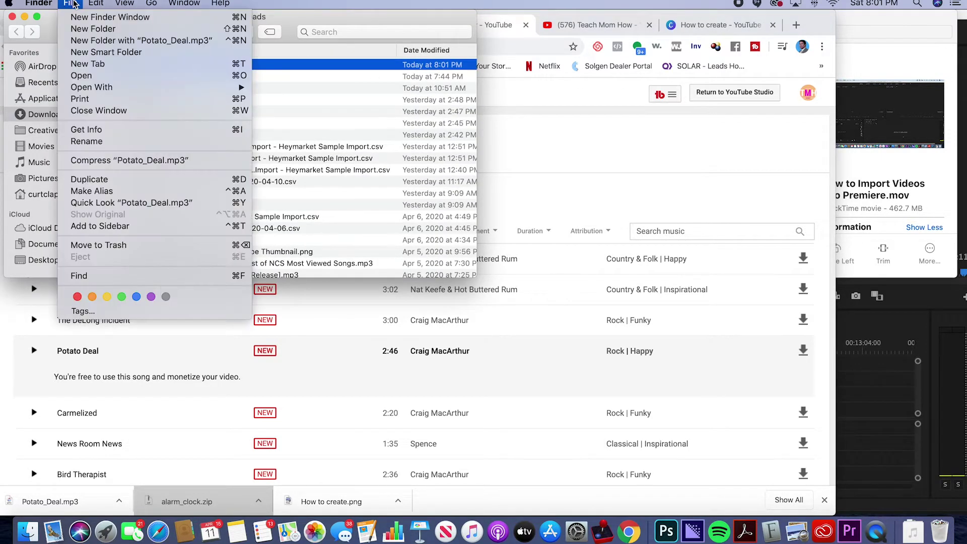
{"action": "left_click", "coordinate": [94, 20]}
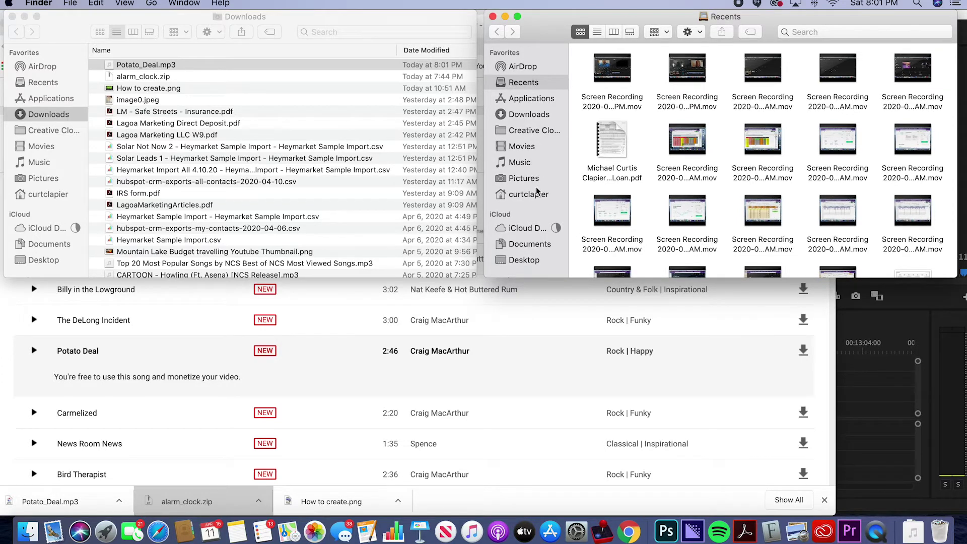
{"action": "left_click", "coordinate": [529, 244]}
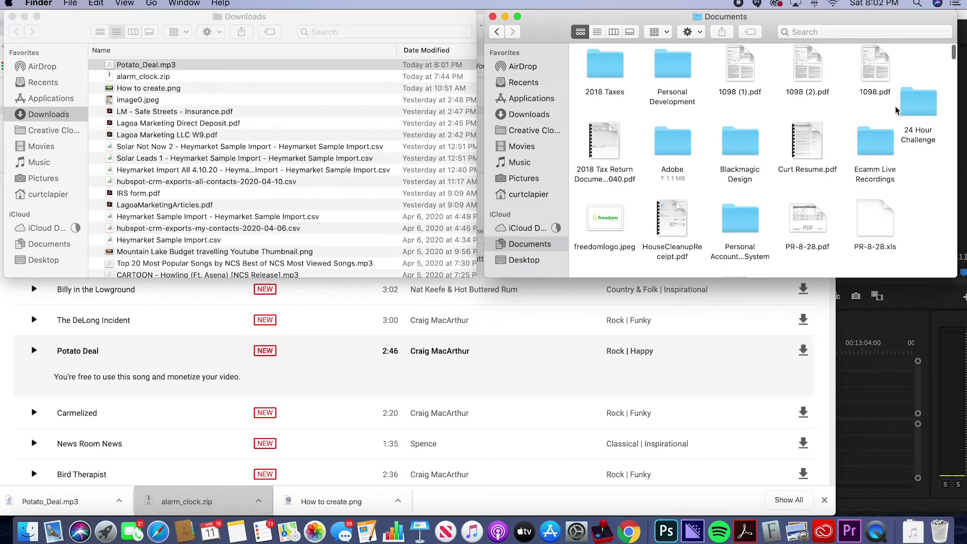
{"action": "double_click", "coordinate": [910, 108]}
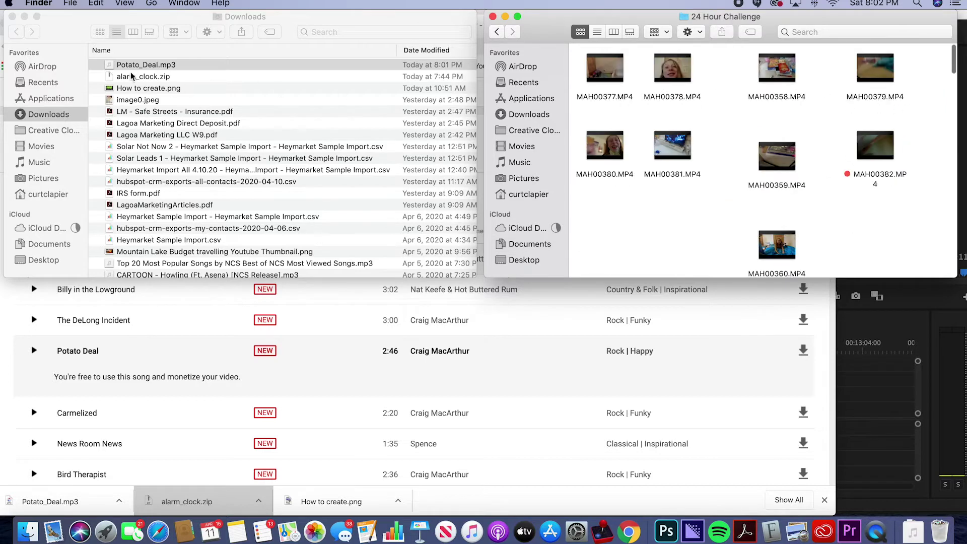
{"action": "left_click_drag", "start_coordinate": [134, 66], "coordinate": [652, 242]}
{"action": "scroll", "coordinate": [660, 249], "scroll_direction": "down", "scroll_amount": 1}
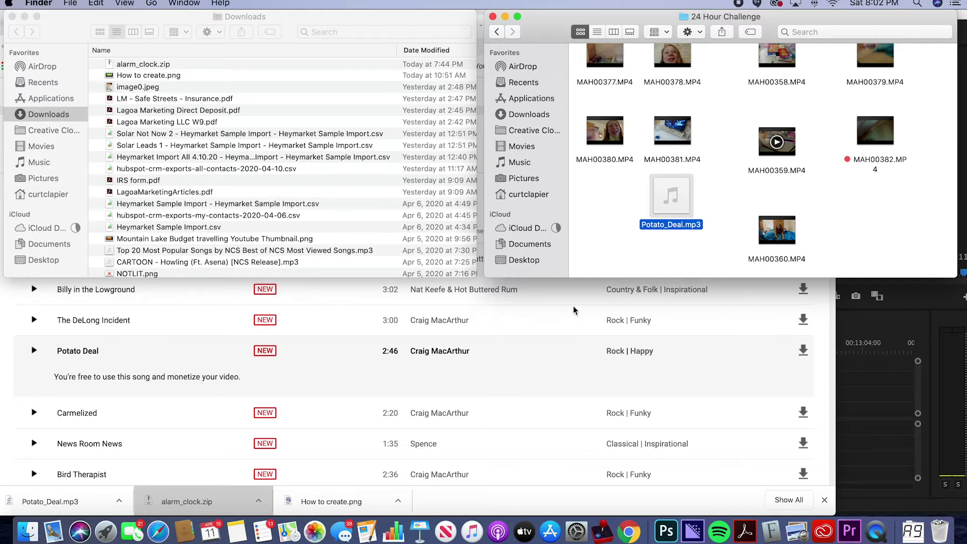
{"action": "left_click", "coordinate": [574, 311]}
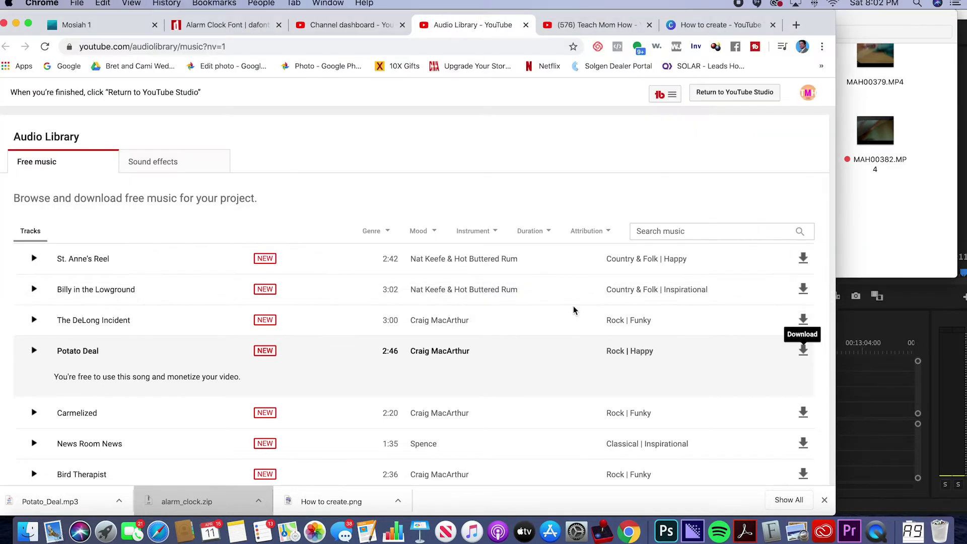
- Drag Potato_Deal.mp3 from Finder into Premiere's Project panel, bringing the bin to 38 items
{"action": "left_click", "coordinate": [854, 388]}
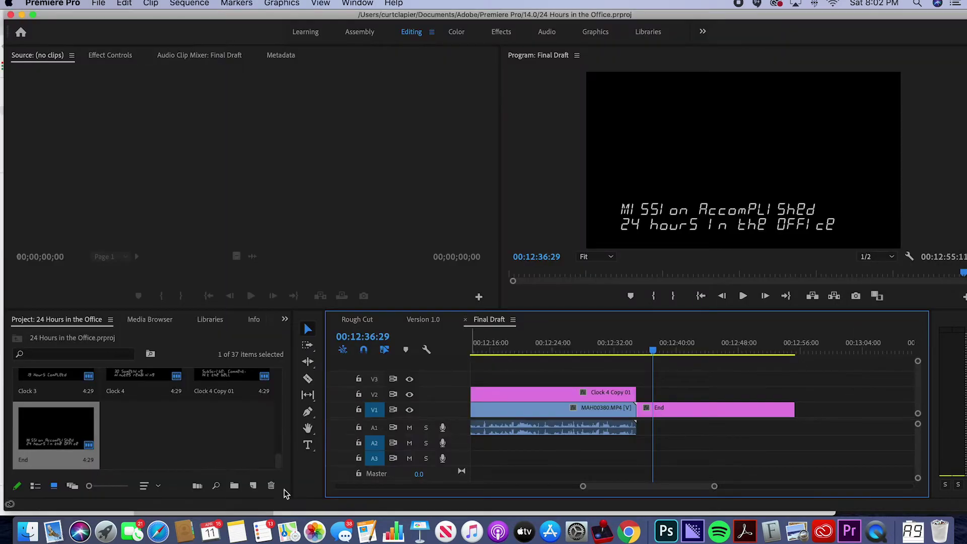
{"action": "left_click", "coordinate": [27, 532]}
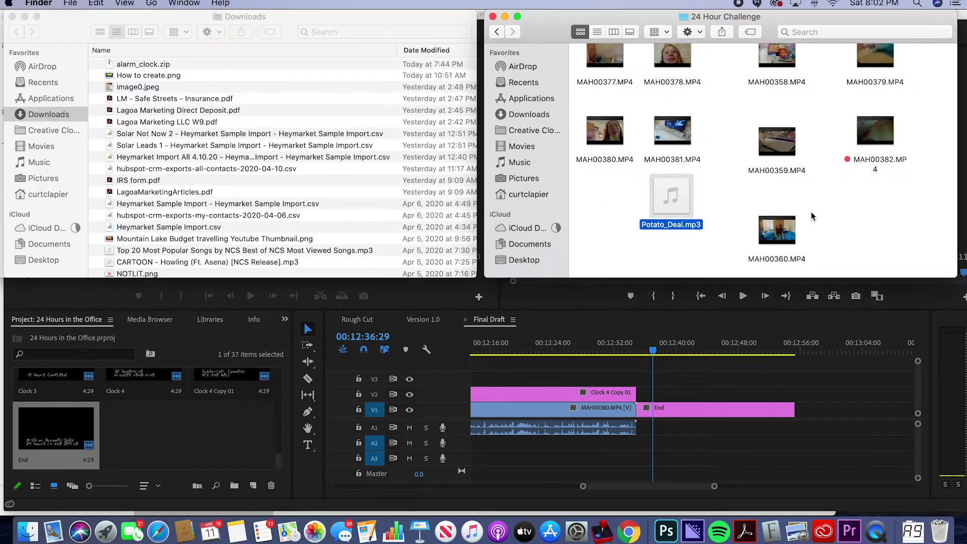
{"action": "left_click_drag", "start_coordinate": [672, 198], "coordinate": [190, 438]}
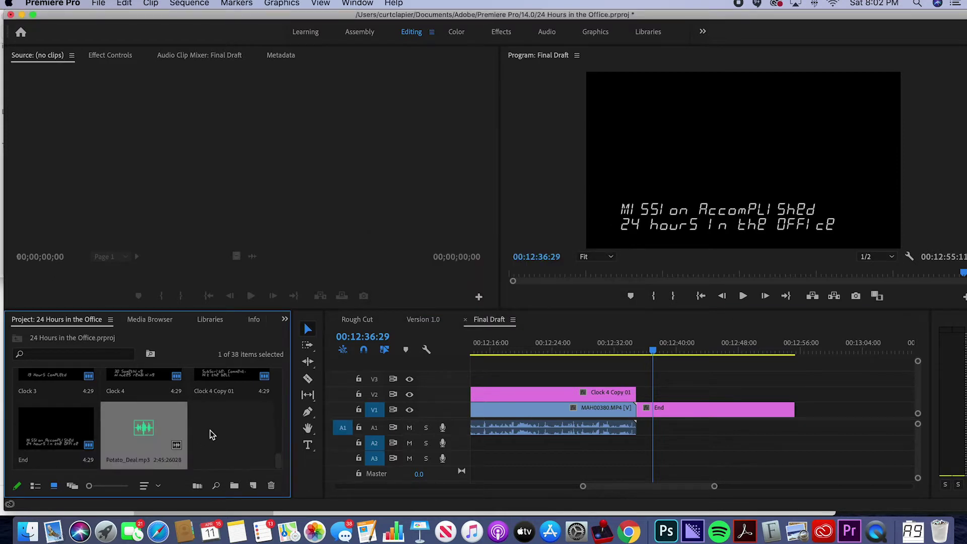
{"action": "scroll", "coordinate": [564, 382], "scroll_direction": "up", "scroll_amount": 10}
{"action": "scroll", "coordinate": [566, 384], "scroll_direction": "up", "scroll_amount": 15}
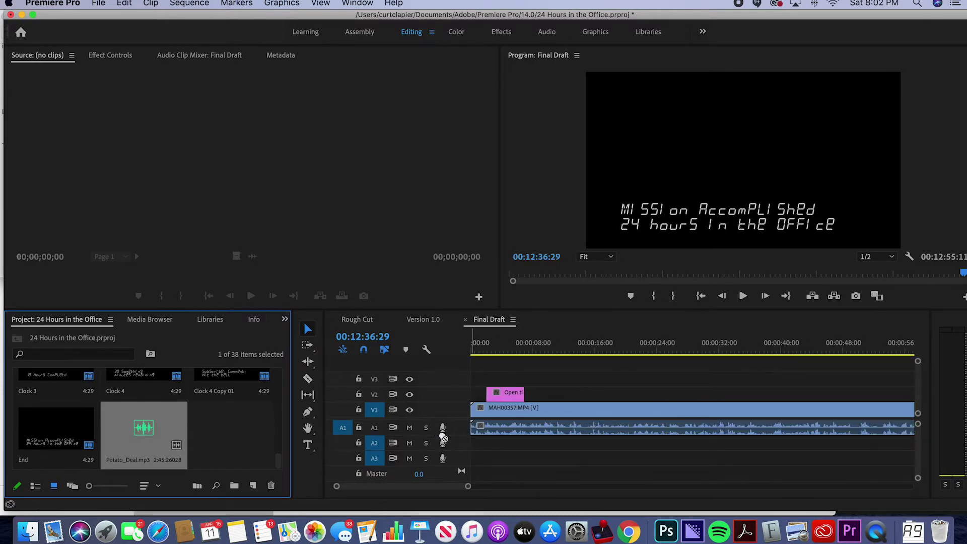
- Lay Potato_Deal.mp3 onto audio track A2 and play the sequence from the start
{"action": "left_click_drag", "start_coordinate": [443, 438], "coordinate": [464, 446]}
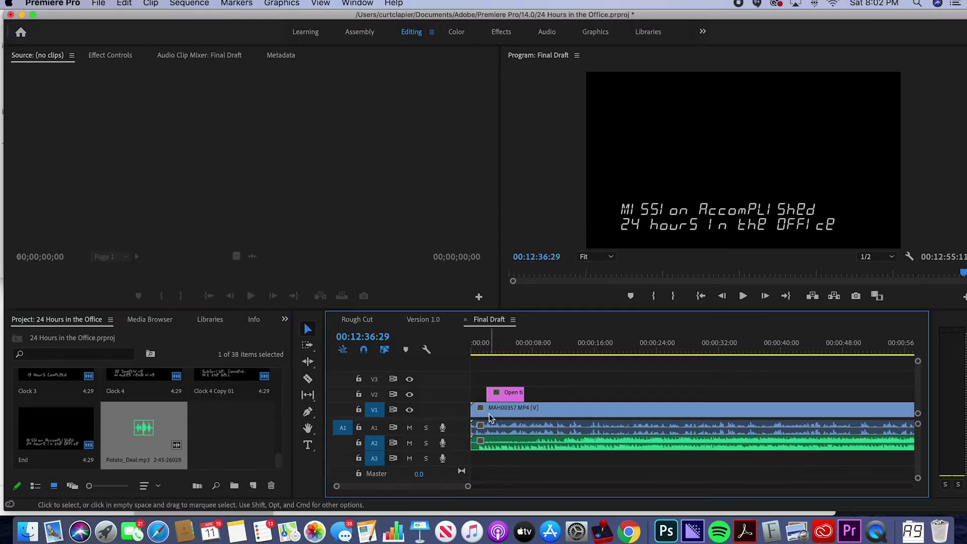
{"action": "left_click", "coordinate": [481, 352]}
{"action": "key", "text": "space"}
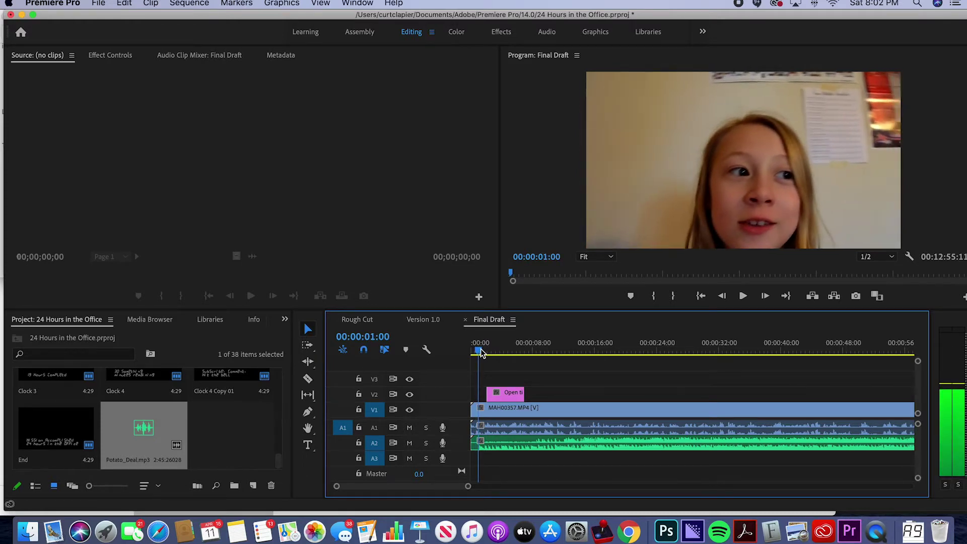
{"action": "key", "text": "Home"}
{"action": "key", "text": "space"}
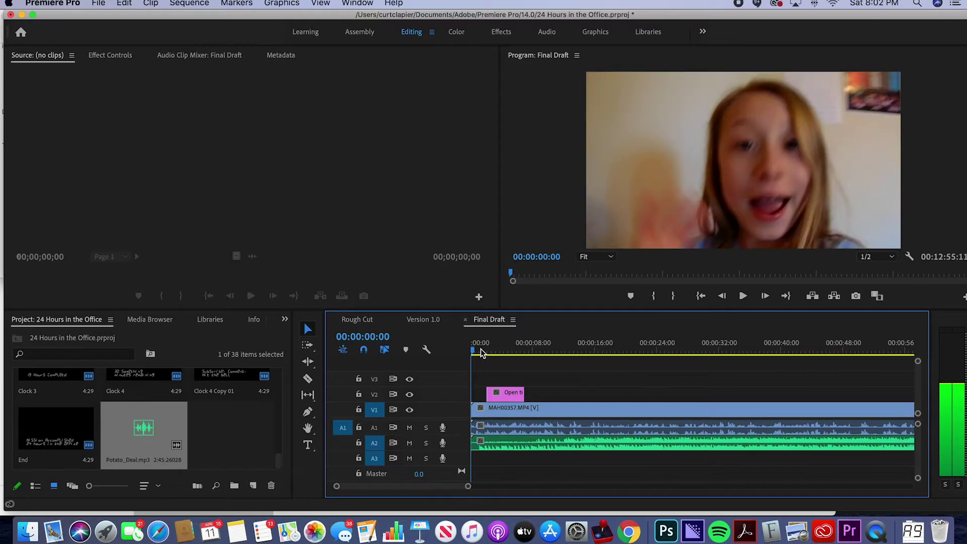
{"action": "key", "text": "space"}
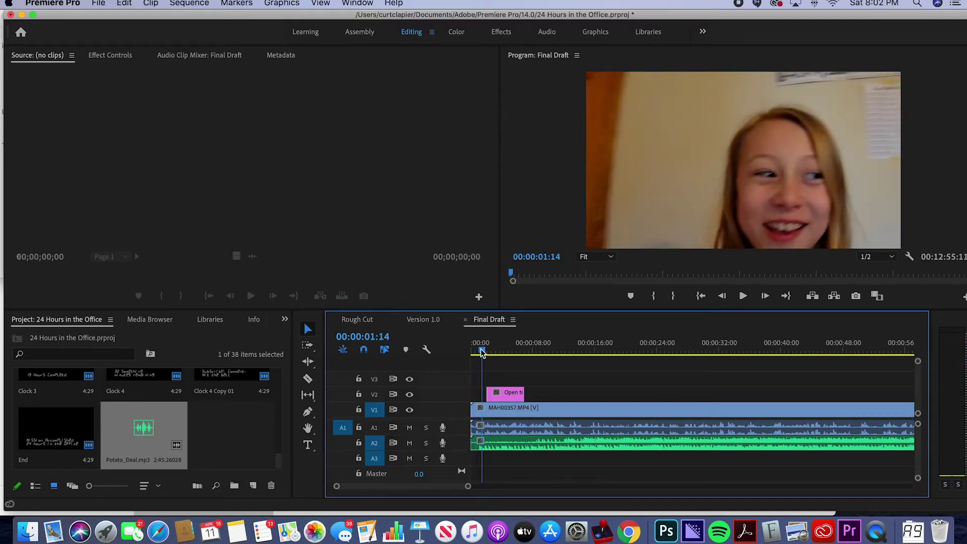
- Shift the music clip to begin at 00:00:00:00 and play back to check
{"action": "left_click_drag", "start_coordinate": [482, 353], "coordinate": [479, 356]}
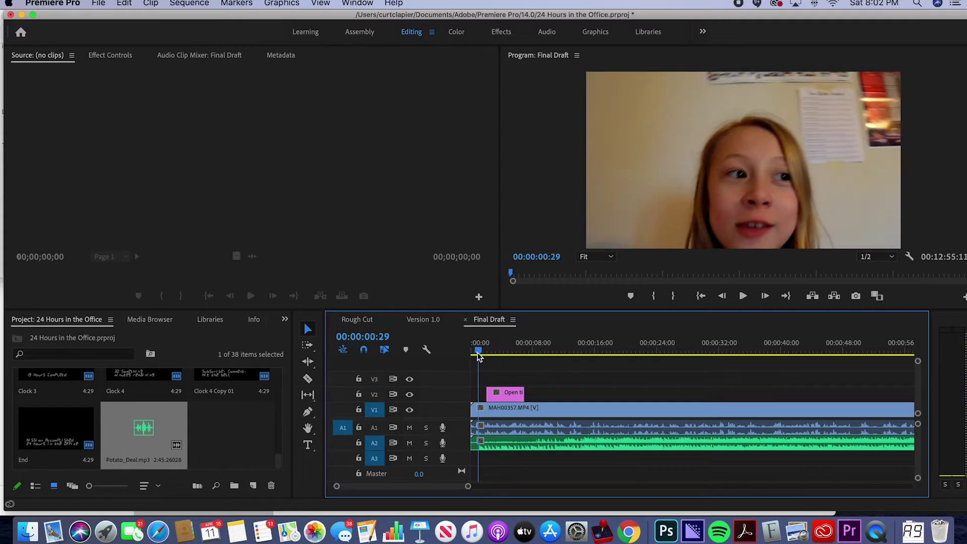
{"action": "left_click_drag", "start_coordinate": [472, 443], "coordinate": [480, 443]}
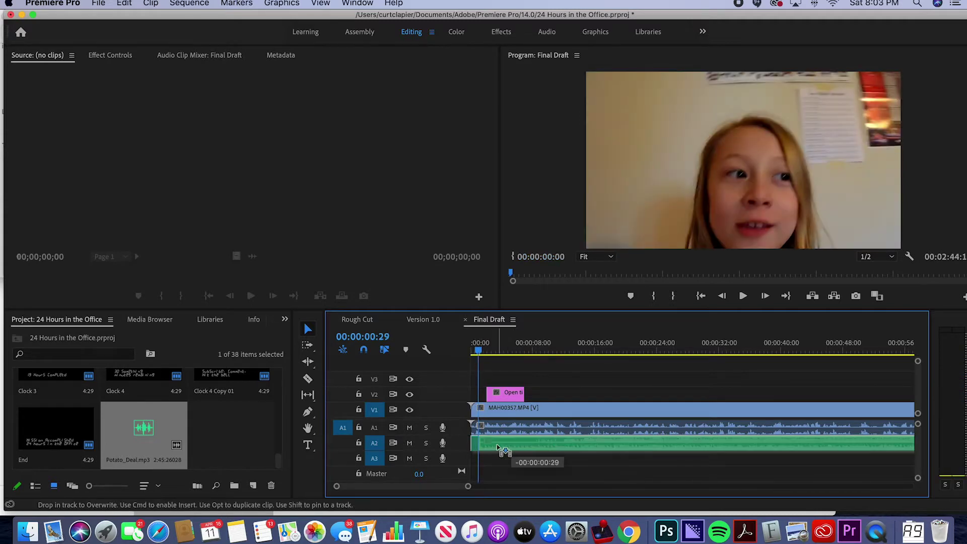
{"action": "left_click_drag", "start_coordinate": [479, 355], "coordinate": [468, 359]}
{"action": "key", "text": "space"}
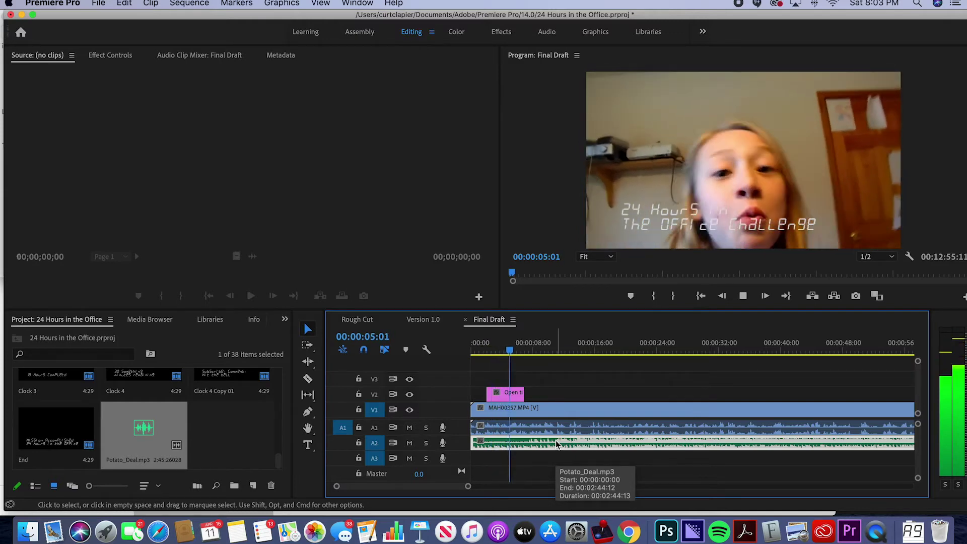
- Enlarge track A2, drag the music volume down to about -20 dB, and play it back
{"action": "key", "text": "space"}
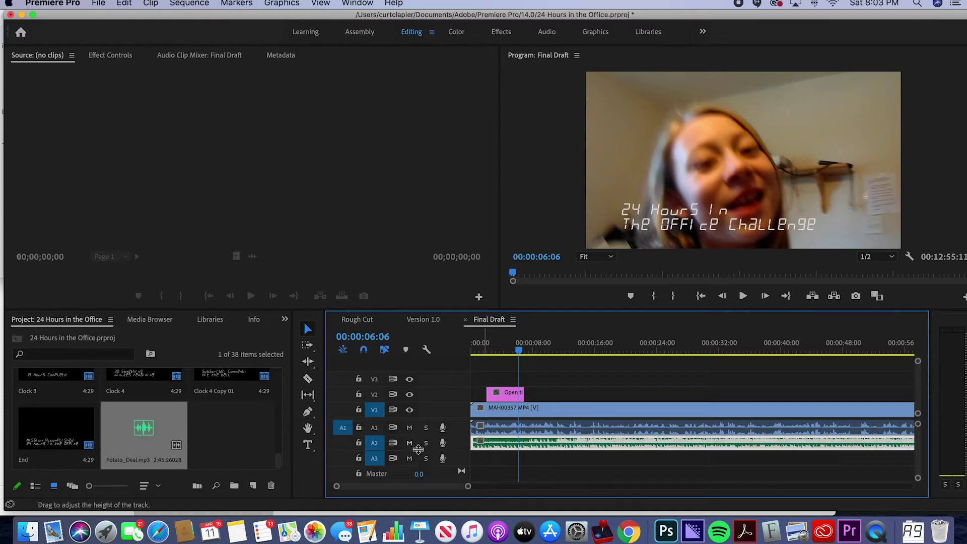
{"action": "left_click_drag", "start_coordinate": [420, 450], "coordinate": [421, 460]}
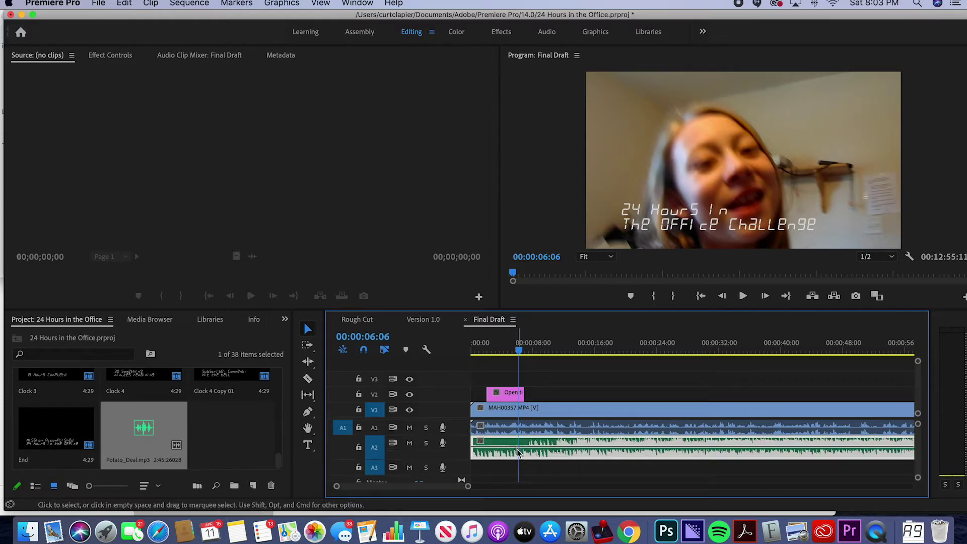
{"action": "left_click_drag", "start_coordinate": [522, 452], "coordinate": [522, 459]}
{"action": "left_click_drag", "start_coordinate": [504, 348], "coordinate": [472, 349]}
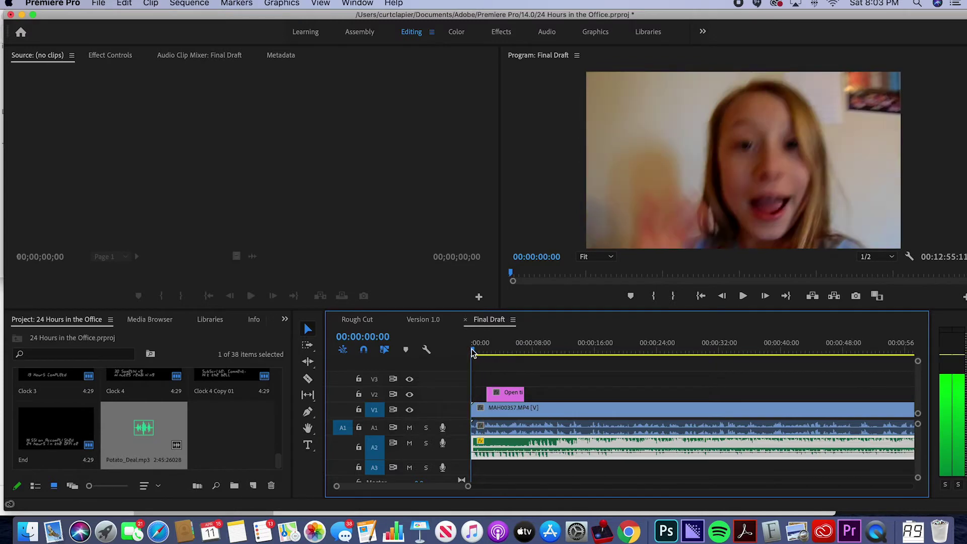
{"action": "key", "text": "space"}
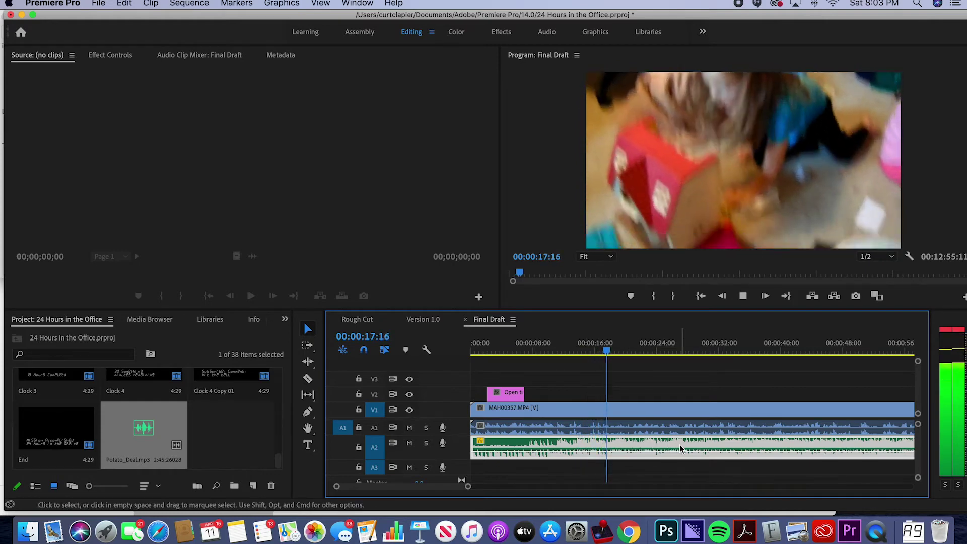
{"action": "key", "text": "space"}
- Scroll the timeline right to find where the music clip ends
{"action": "scroll", "coordinate": [676, 436], "scroll_direction": "down", "scroll_amount": 3}
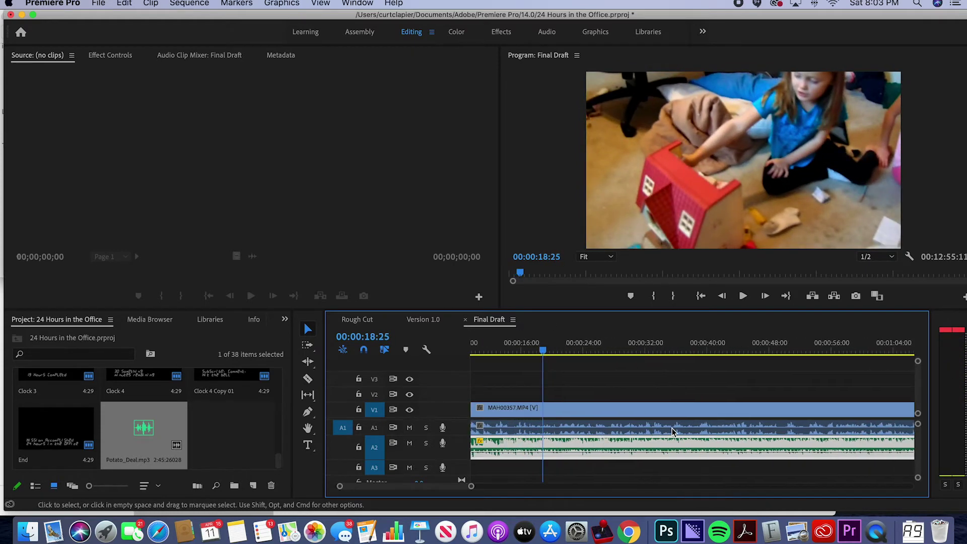
{"action": "scroll", "coordinate": [674, 432], "scroll_direction": "down", "scroll_amount": 5}
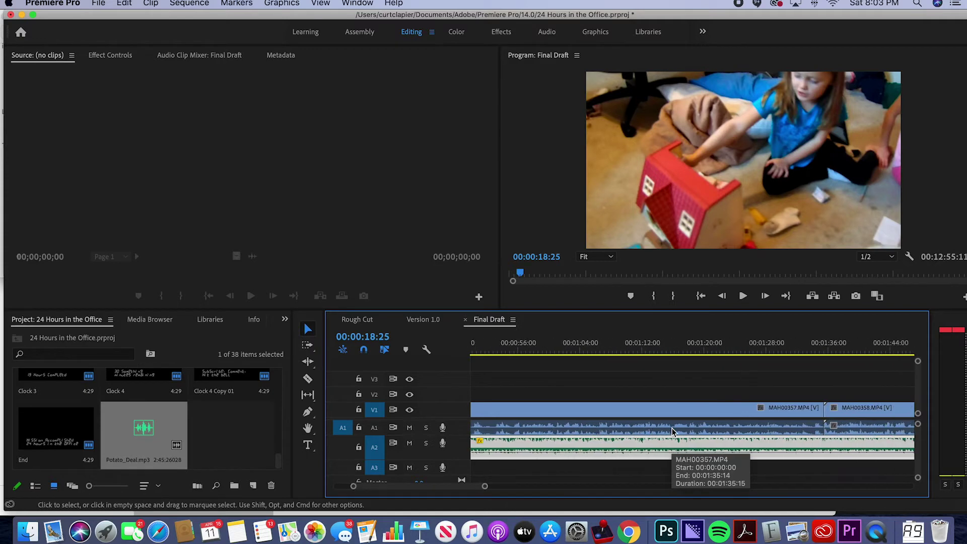
{"action": "scroll", "coordinate": [673, 432], "scroll_direction": "down", "scroll_amount": 2}
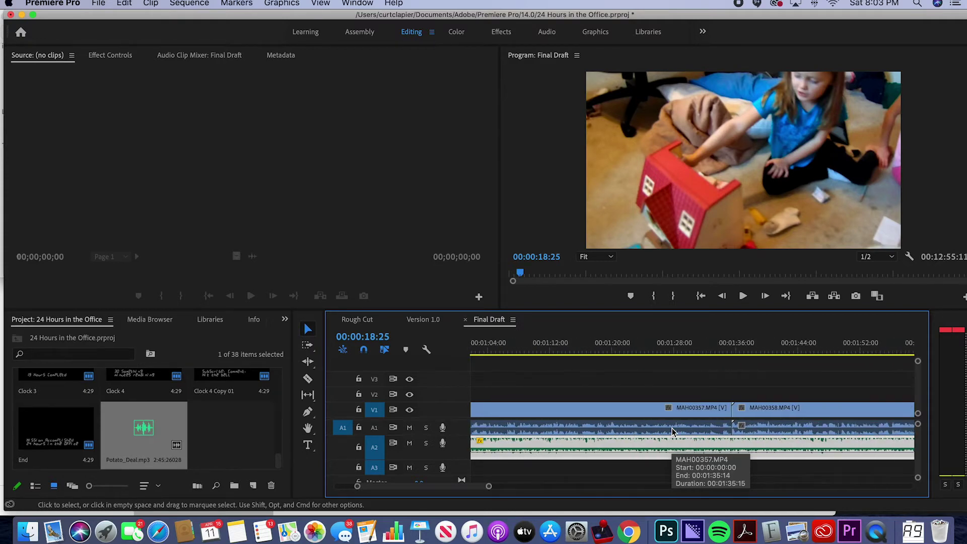
{"action": "scroll", "coordinate": [673, 432], "scroll_direction": "down", "scroll_amount": 2}
{"action": "scroll", "coordinate": [673, 431], "scroll_direction": "down", "scroll_amount": 5}
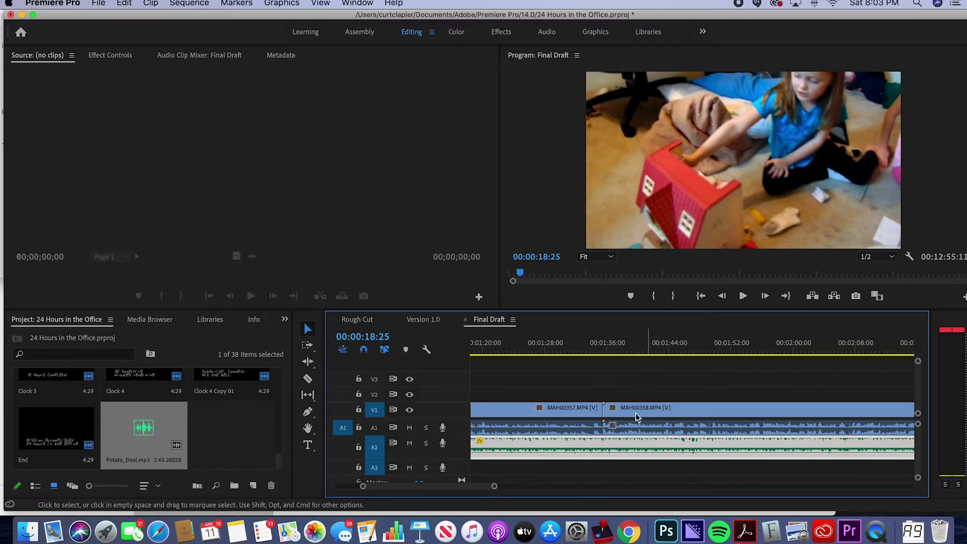
{"action": "scroll", "coordinate": [673, 402], "scroll_direction": "down", "scroll_amount": 10}
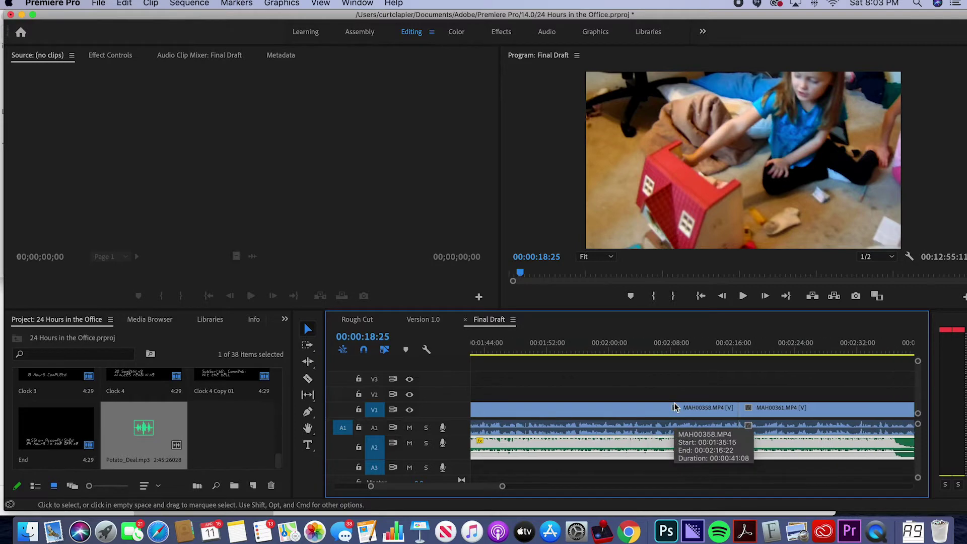
{"action": "scroll", "coordinate": [680, 398], "scroll_direction": "down", "scroll_amount": 8}
{"action": "scroll", "coordinate": [611, 354], "scroll_direction": "up", "scroll_amount": 4}
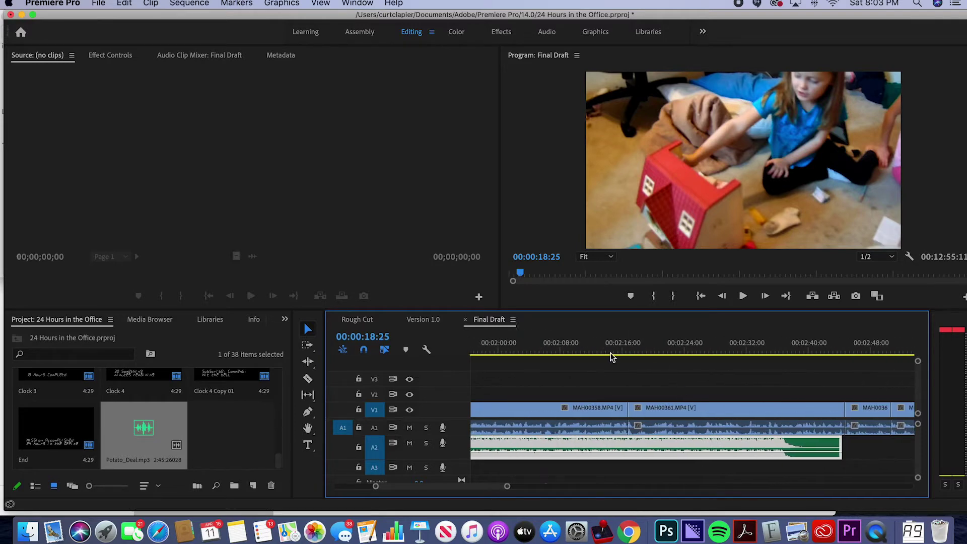
{"action": "scroll", "coordinate": [594, 348], "scroll_direction": "up", "scroll_amount": 18}
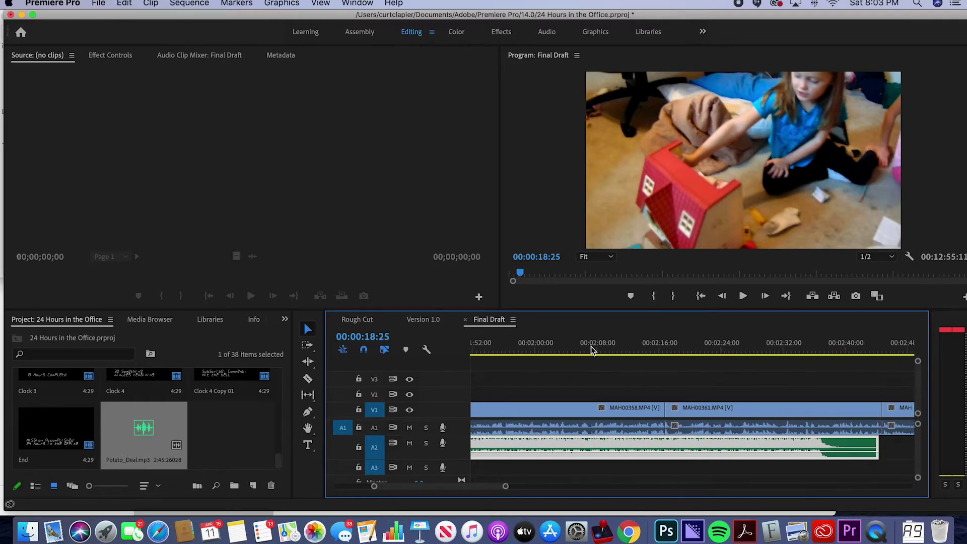
- Play around 1:33–1:44, then park the playhead at 00:01:46:17
{"action": "left_click", "coordinate": [639, 350]}
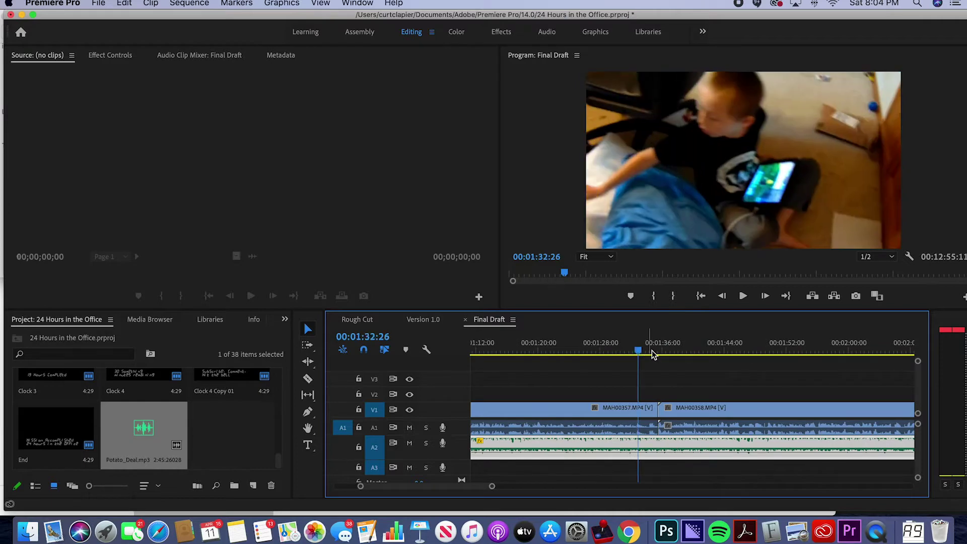
{"action": "left_click_drag", "start_coordinate": [666, 350], "coordinate": [684, 351]}
{"action": "key", "text": "space"}
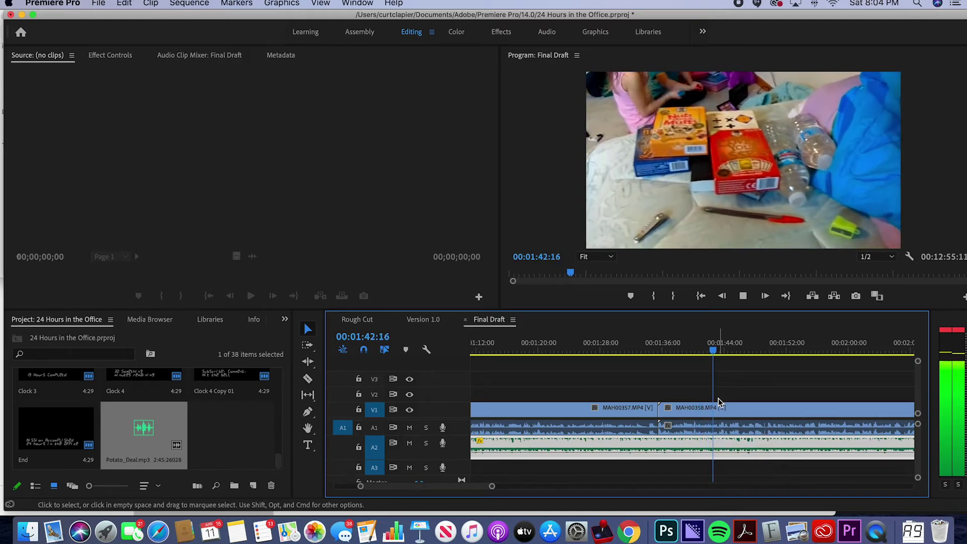
{"action": "key", "text": "space"}
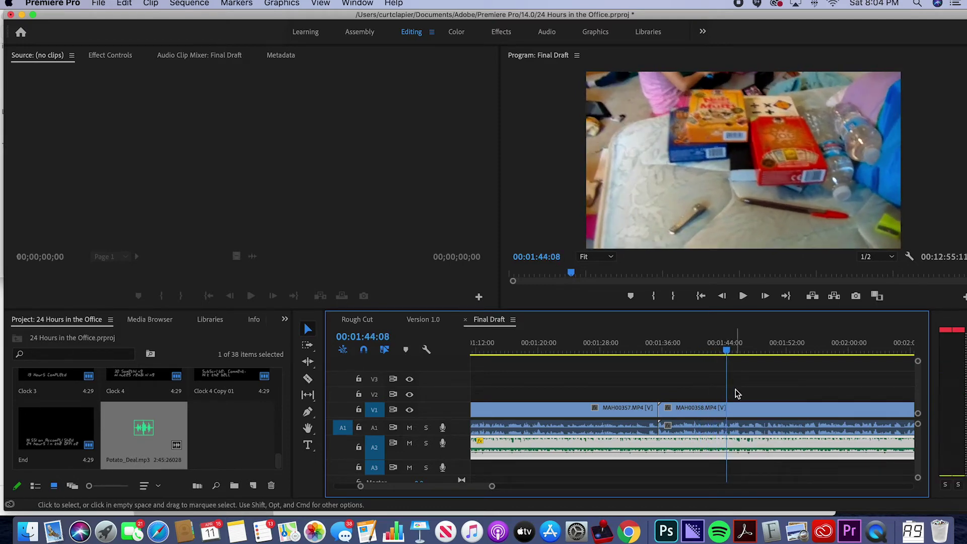
{"action": "scroll", "coordinate": [736, 393], "scroll_direction": "down", "scroll_amount": 2}
{"action": "scroll", "coordinate": [736, 393], "scroll_direction": "down", "scroll_amount": 3}
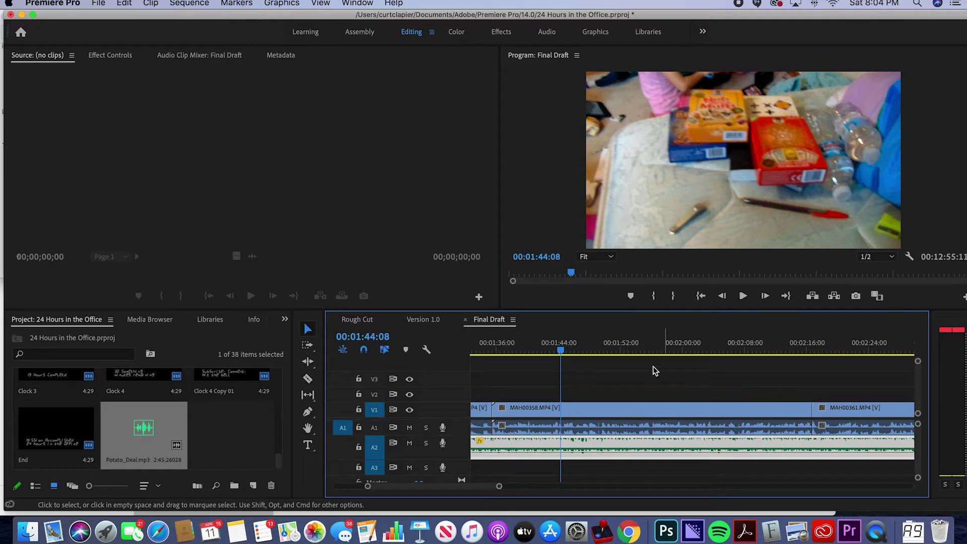
{"action": "left_click", "coordinate": [579, 346]}
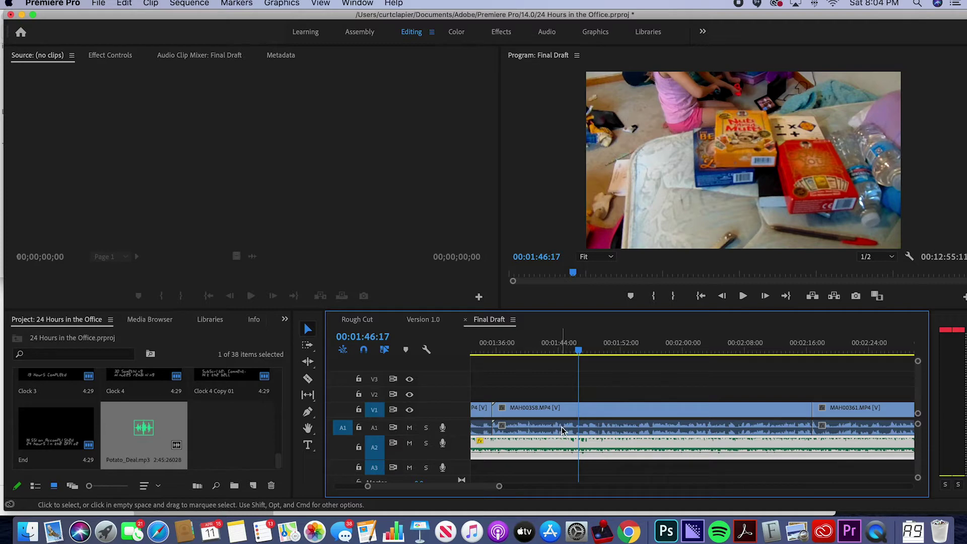
- With the Pen tool, add A2 keyframes near 1:46 and 1:49, raising the later to about -0.3 dB
{"action": "left_click", "coordinate": [309, 413]}
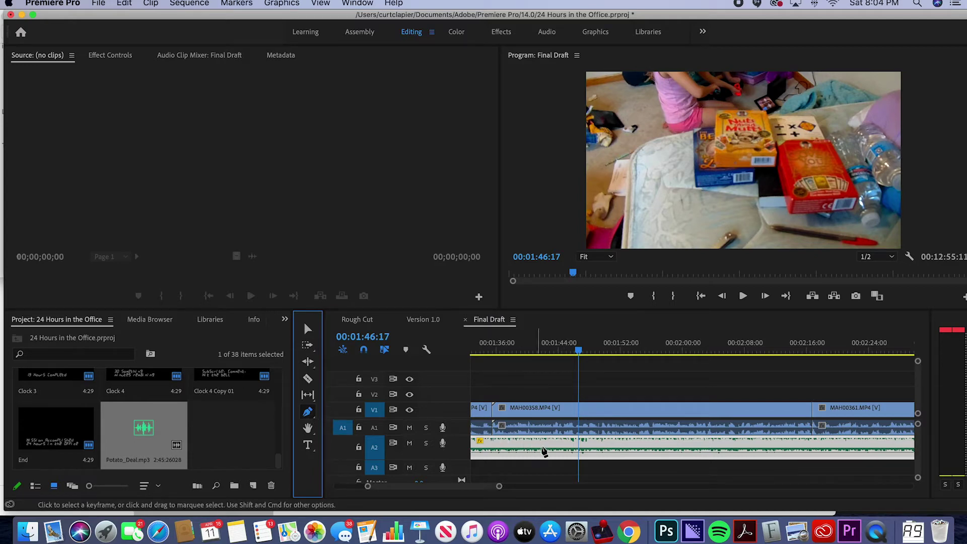
{"action": "left_click", "coordinate": [581, 456]}
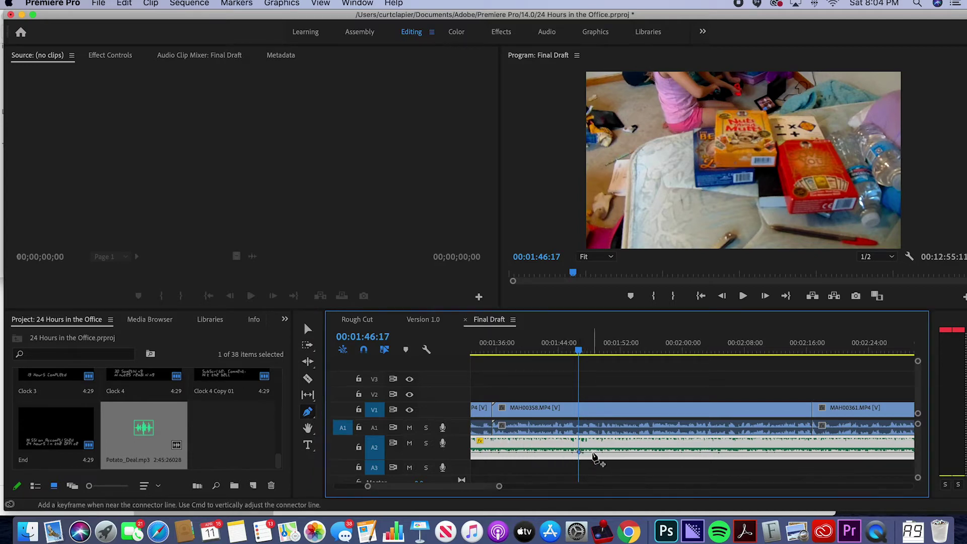
{"action": "left_click_drag", "start_coordinate": [599, 453], "coordinate": [599, 448]}
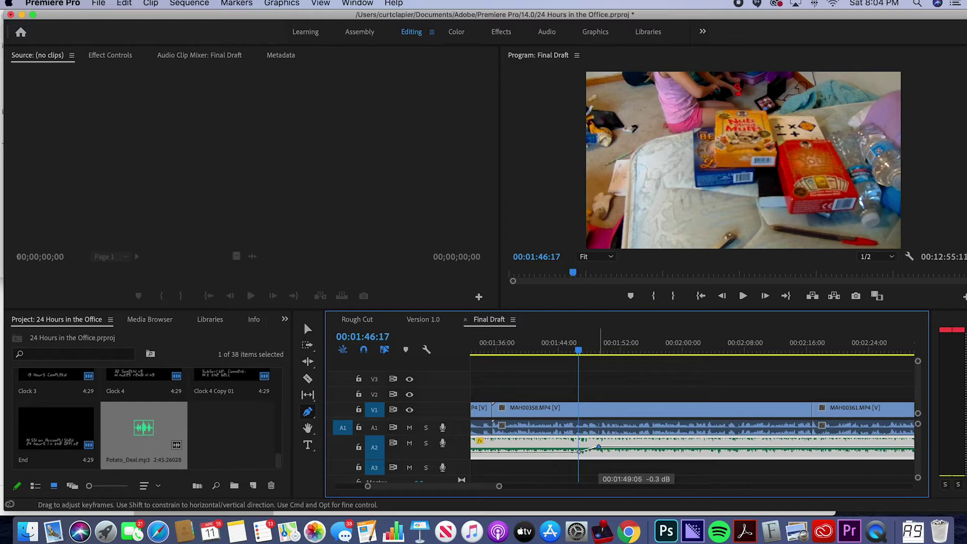
{"action": "left_click", "coordinate": [566, 351]}
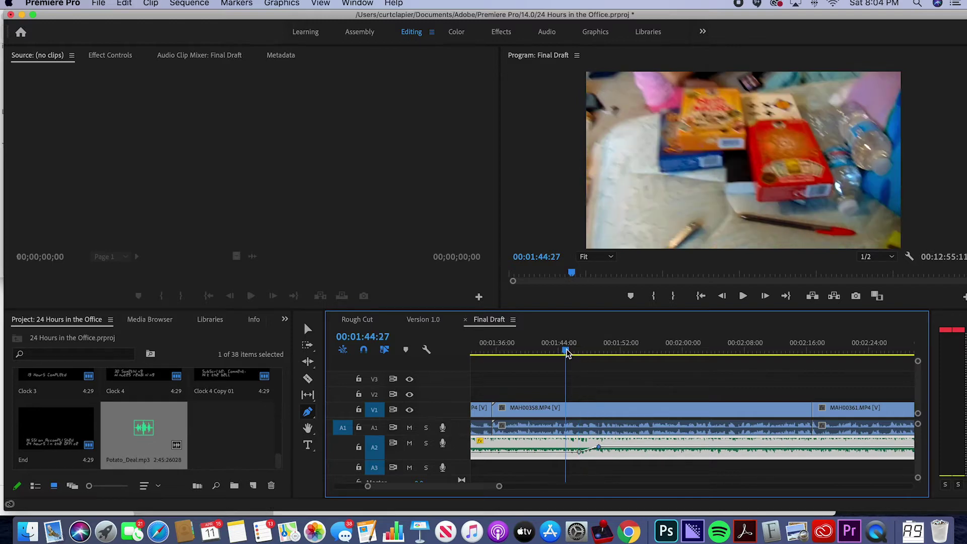
{"action": "key", "text": "space"}
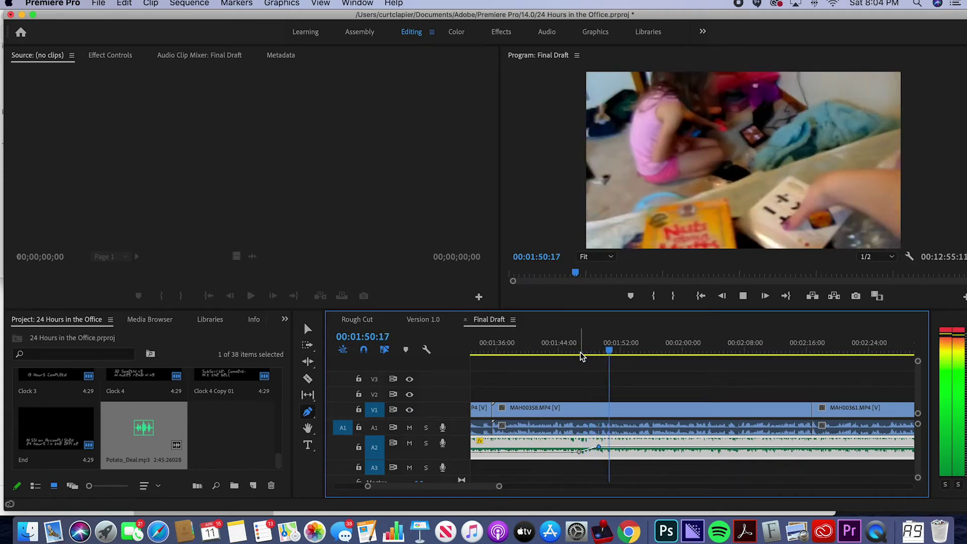
{"action": "key", "text": "space"}
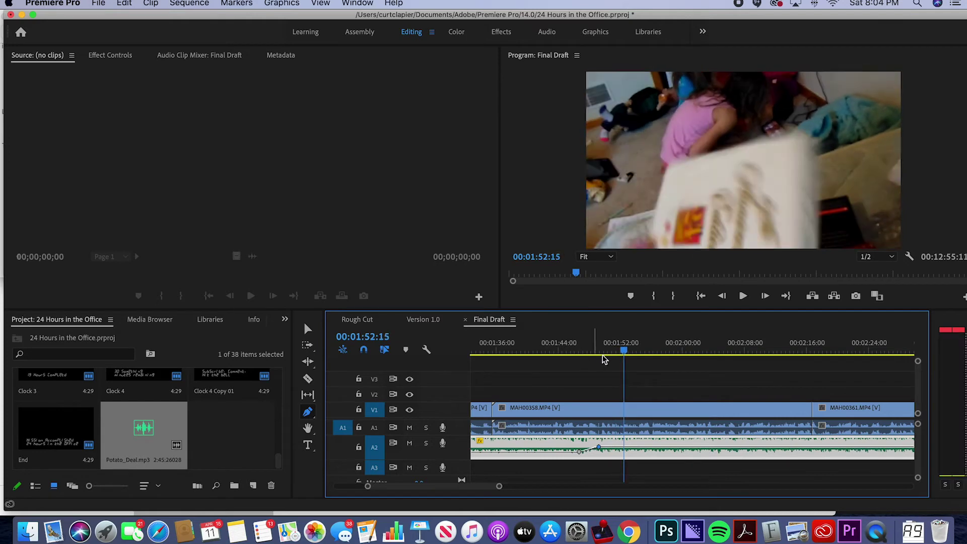
- Razor-cut MAH00358 at 01:46:17 and 02:00:27
{"action": "left_click_drag", "start_coordinate": [596, 349], "coordinate": [579, 352]}
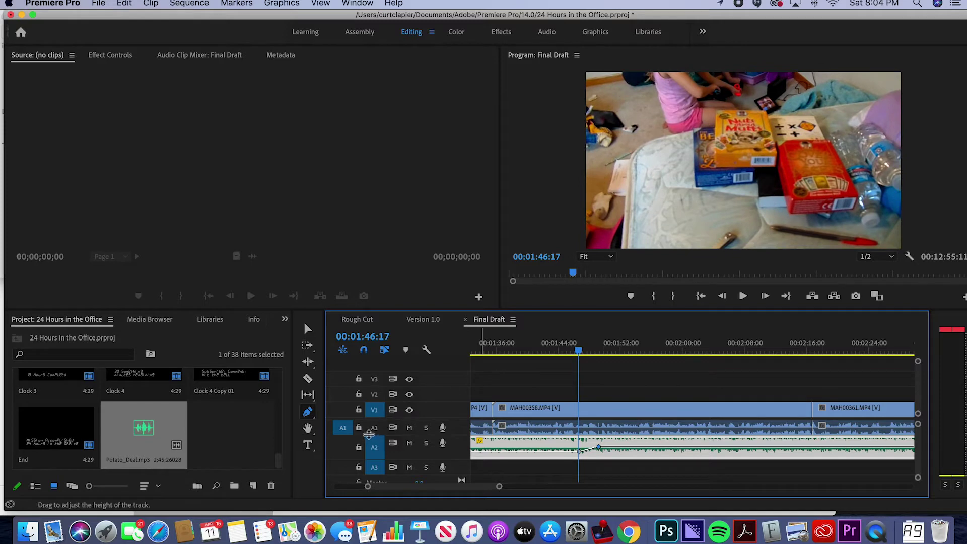
{"action": "left_click", "coordinate": [308, 379]}
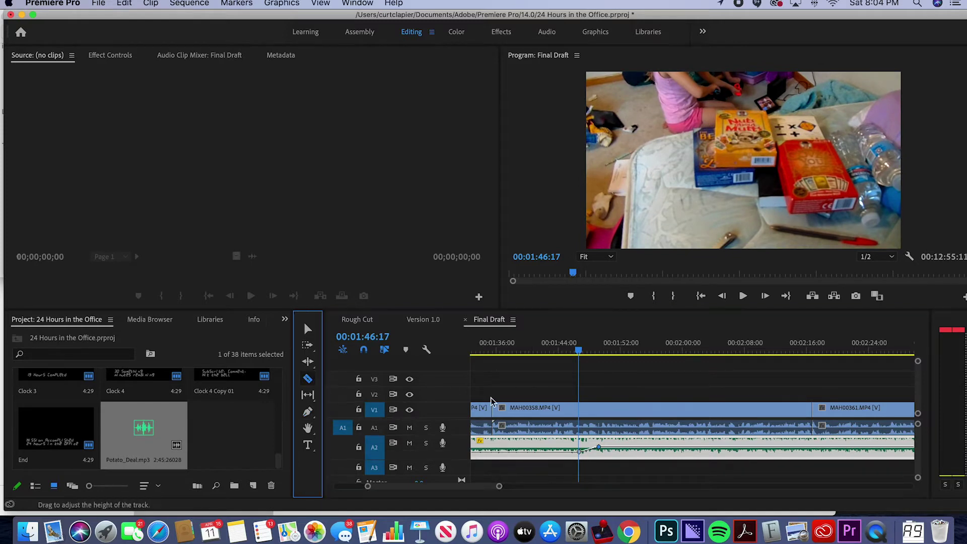
{"action": "left_click", "coordinate": [581, 409]}
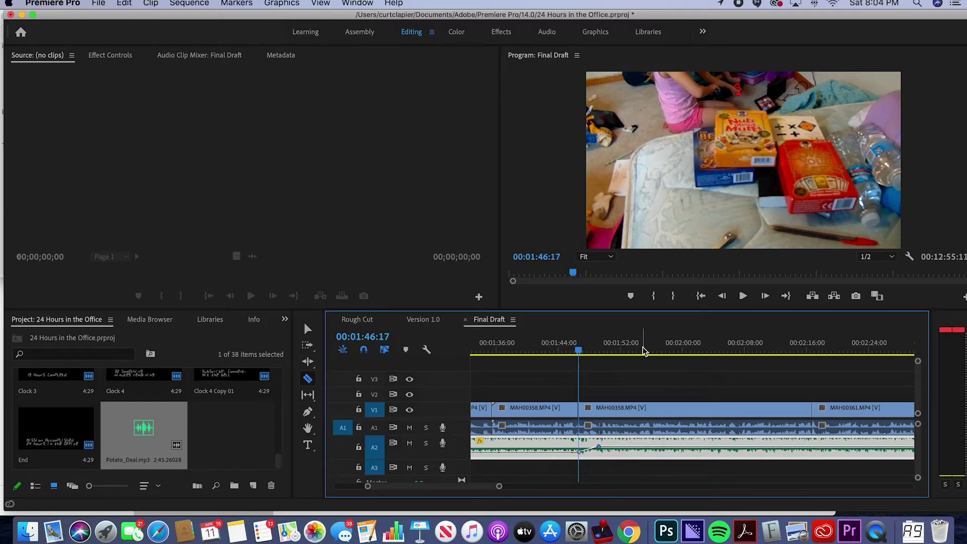
{"action": "left_click_drag", "start_coordinate": [644, 352], "coordinate": [692, 353]}
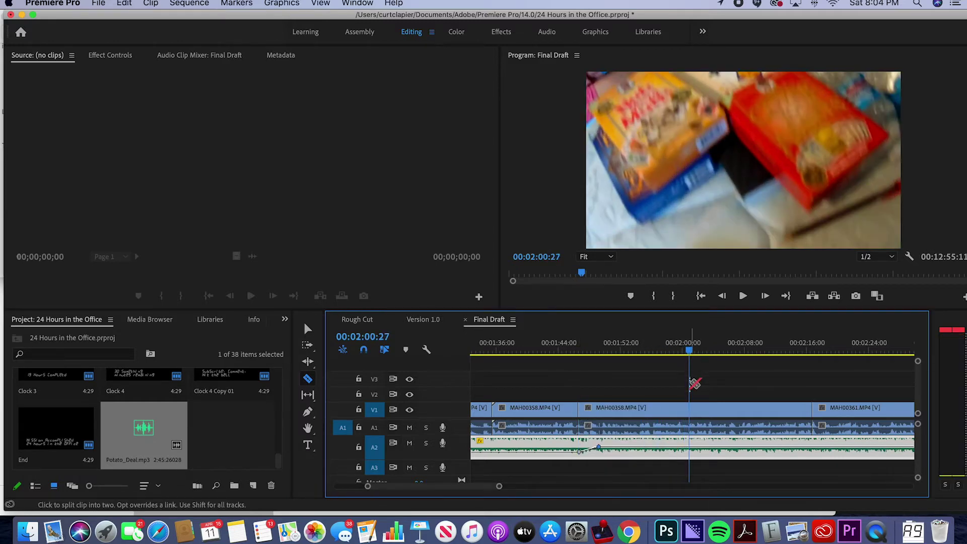
{"action": "left_click", "coordinate": [691, 412]}
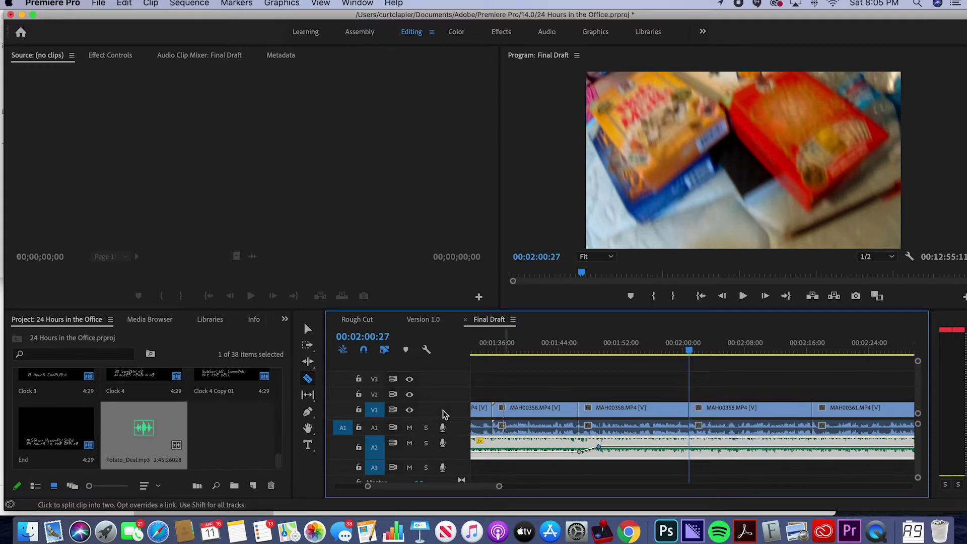
- Add two A2 volume keyframes, pull the music down to -16.6 dB, and preview from 01:40:07
{"action": "left_click", "coordinate": [309, 414]}
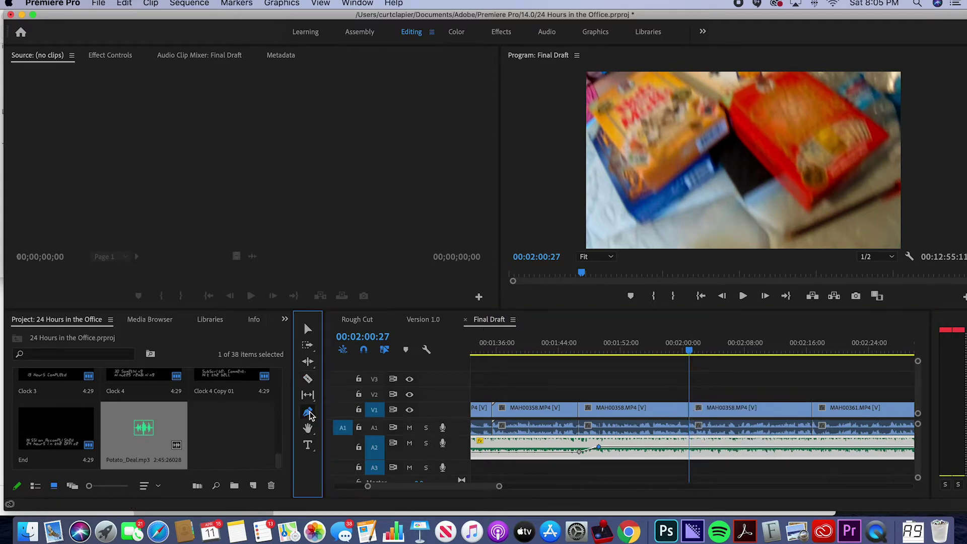
{"action": "left_click", "coordinate": [691, 448]}
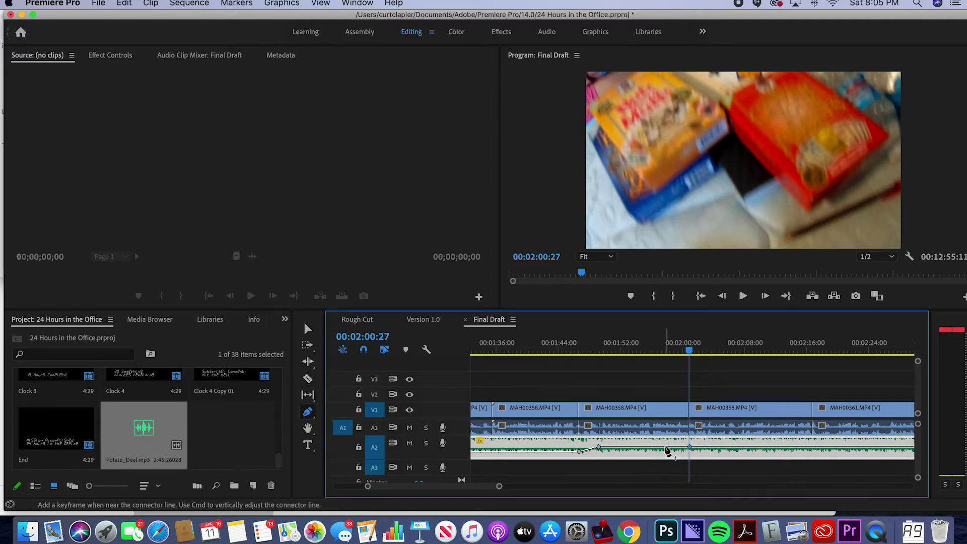
{"action": "left_click", "coordinate": [665, 447]}
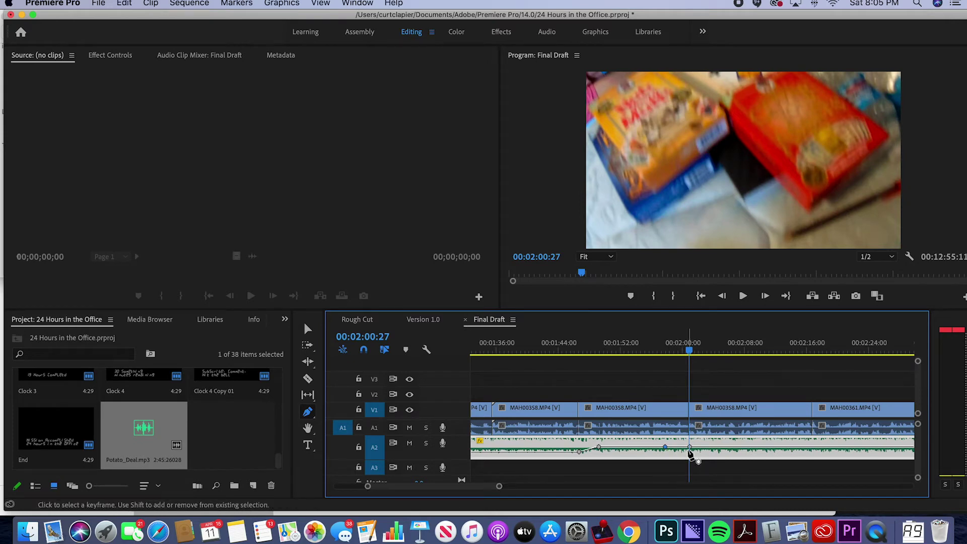
{"action": "left_click_drag", "start_coordinate": [690, 448], "coordinate": [690, 452]}
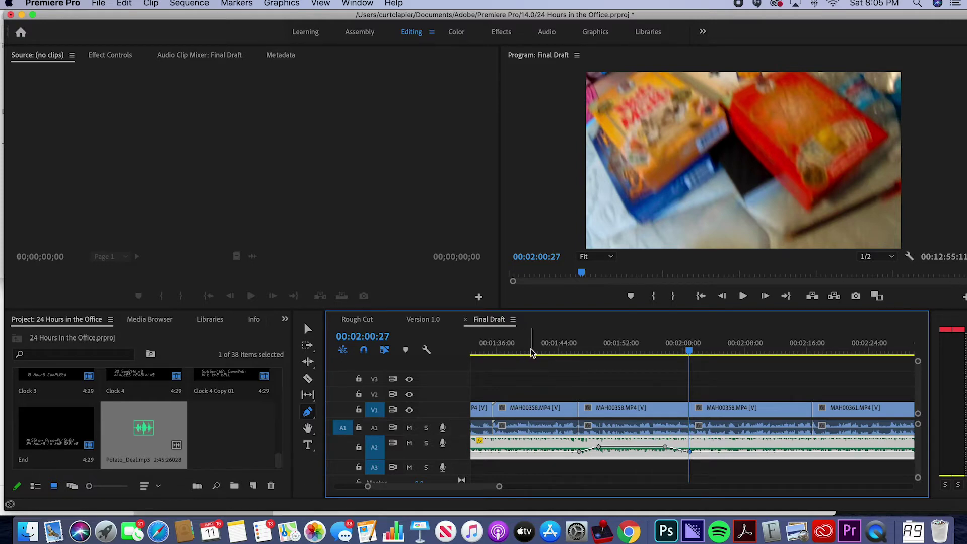
{"action": "left_click", "coordinate": [530, 352]}
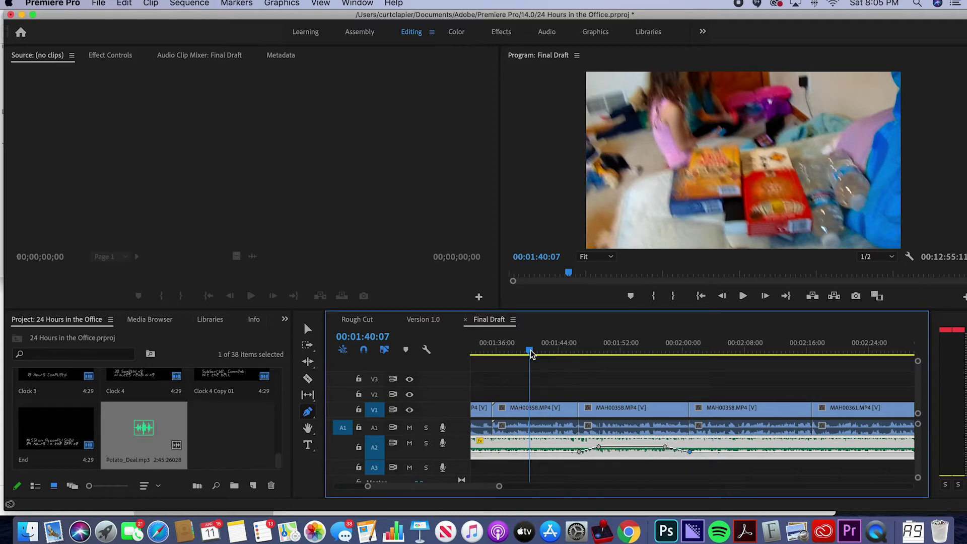
{"action": "key", "text": "space"}
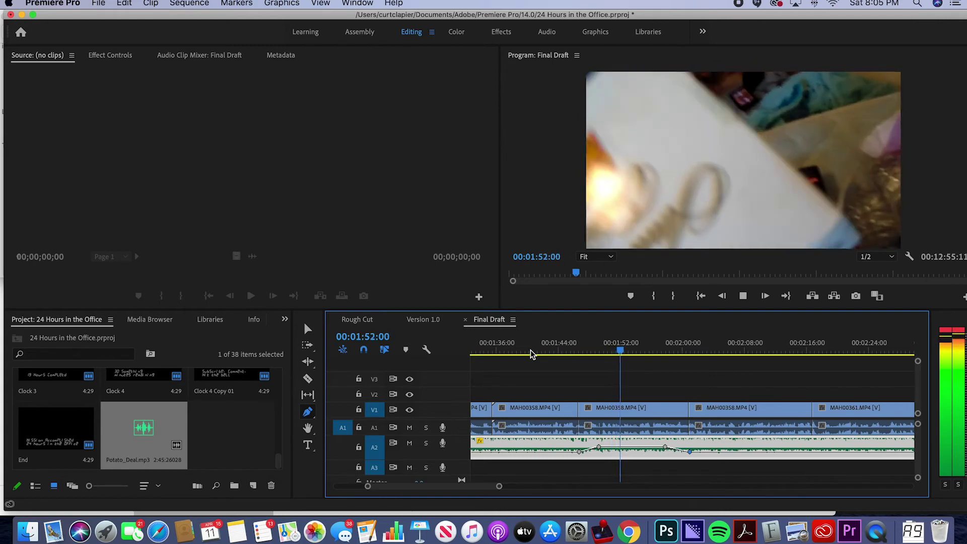
{"action": "key", "text": "space"}
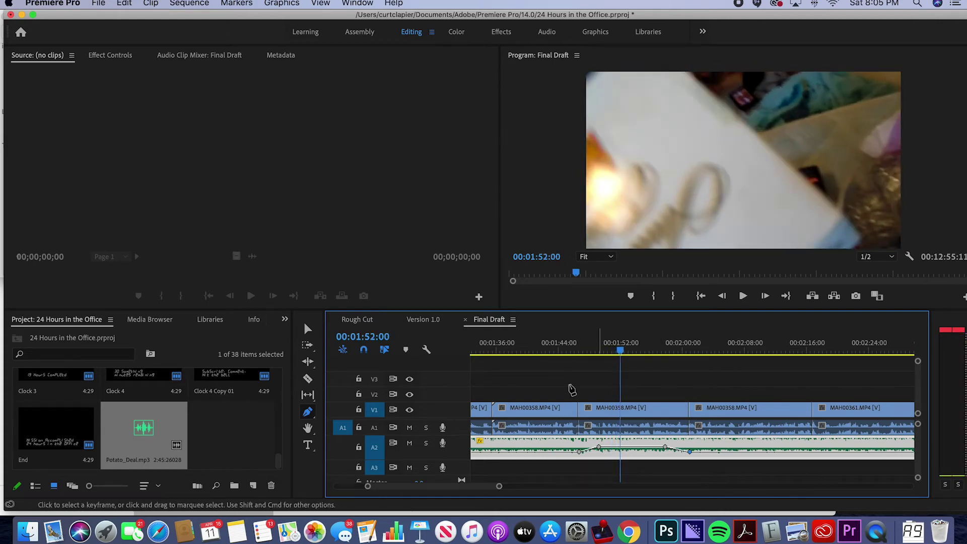
- Enlarge A1, lower the middle MAH00358 clip's volume, and review from 01:45:09
{"action": "left_click", "coordinate": [308, 329]}
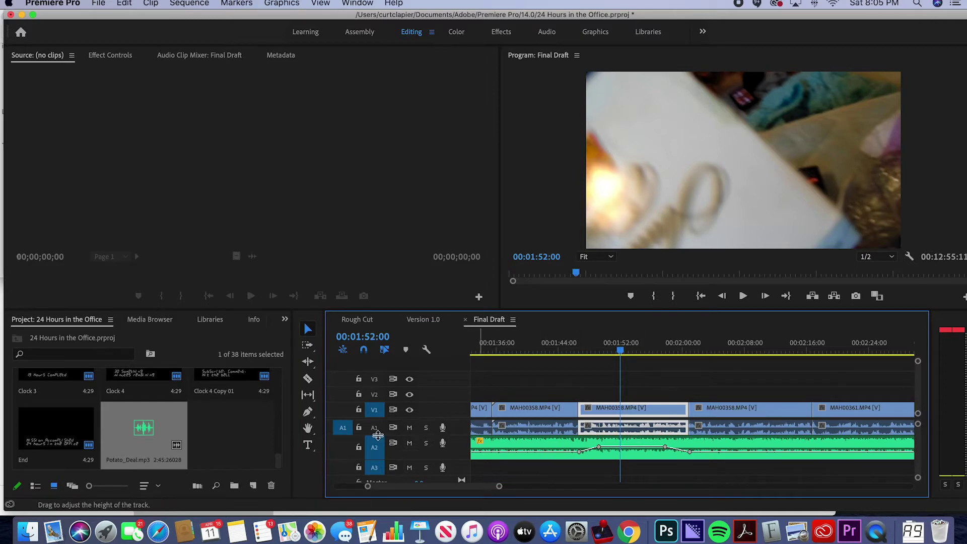
{"action": "left_click_drag", "start_coordinate": [379, 436], "coordinate": [376, 451]}
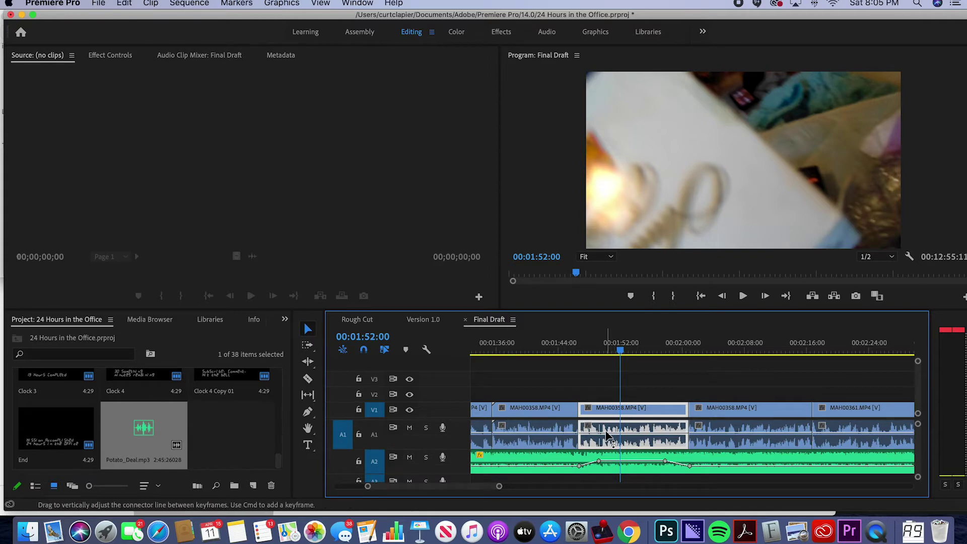
{"action": "left_click_drag", "start_coordinate": [609, 434], "coordinate": [609, 450]}
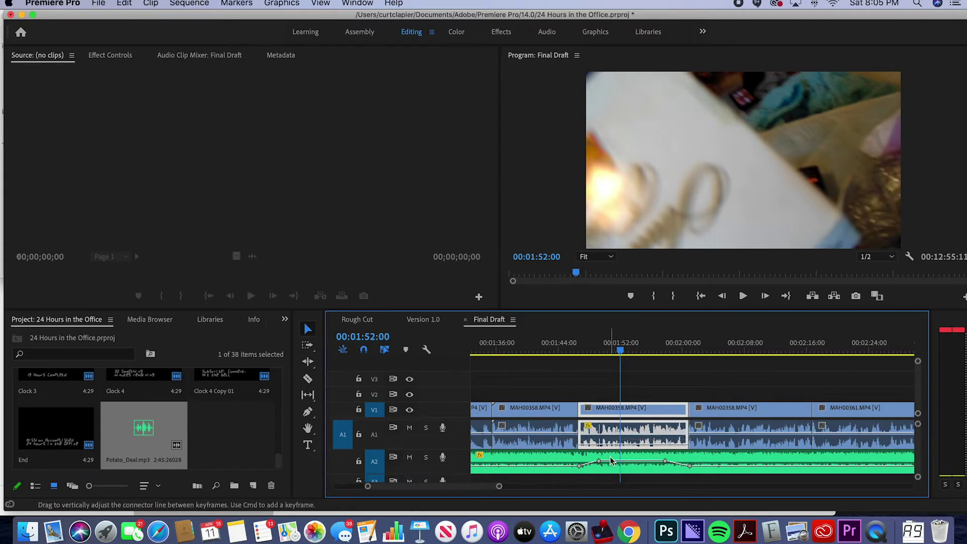
{"action": "left_click", "coordinate": [570, 347]}
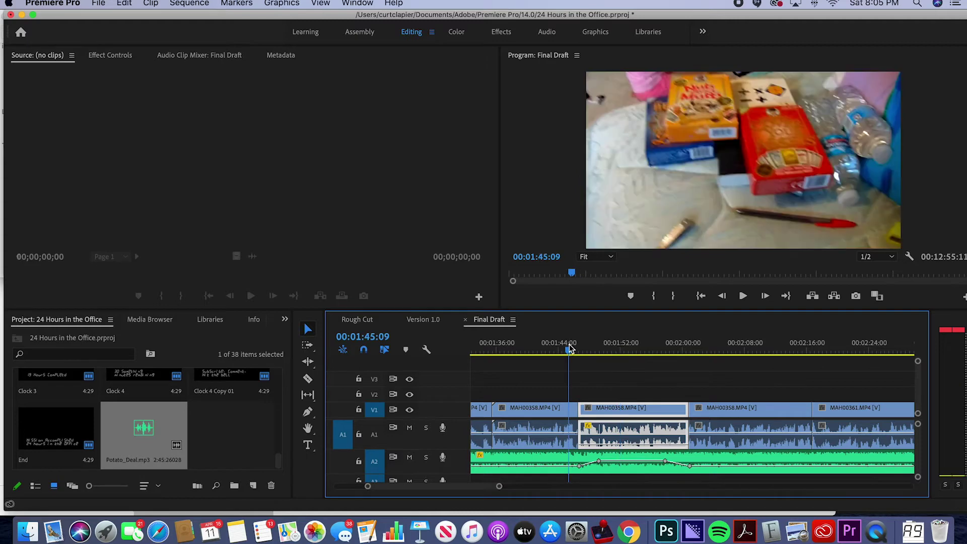
{"action": "key", "text": "space"}
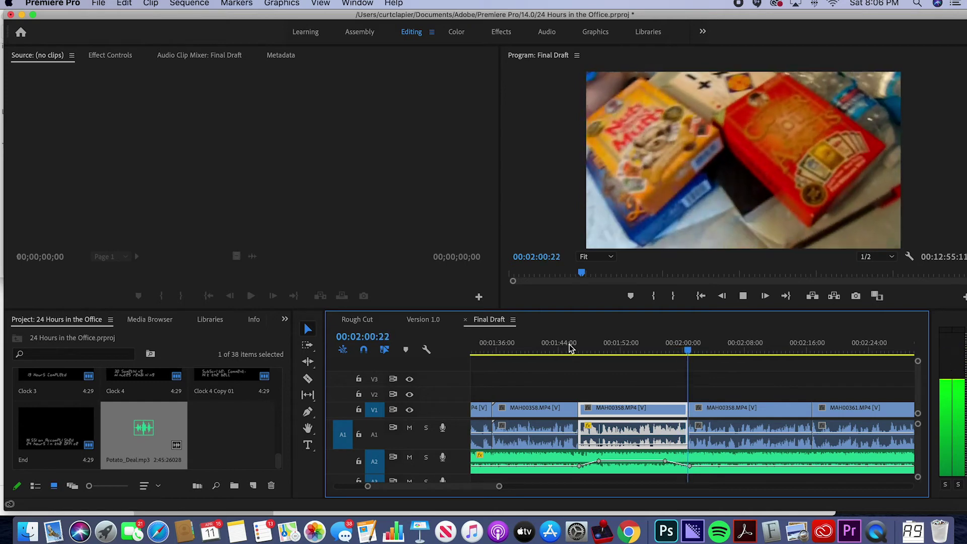
{"action": "key", "text": "space"}
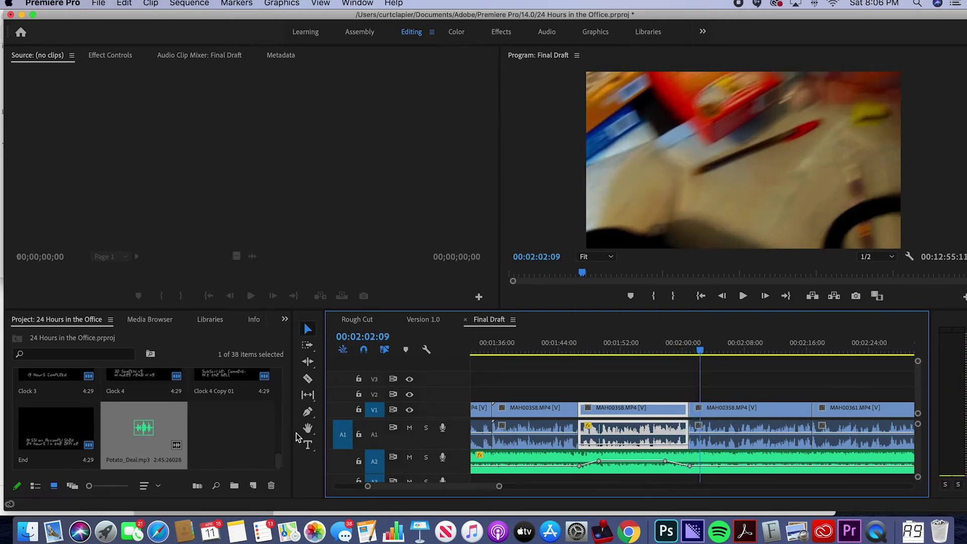
- Add a keyframe near the clip's end at 00:02:00:17 and raise it to about -1.6 dB
{"action": "left_click", "coordinate": [307, 412]}
{"action": "left_click", "coordinate": [666, 445]}
{"action": "left_click_drag", "start_coordinate": [689, 448], "coordinate": [685, 439]}
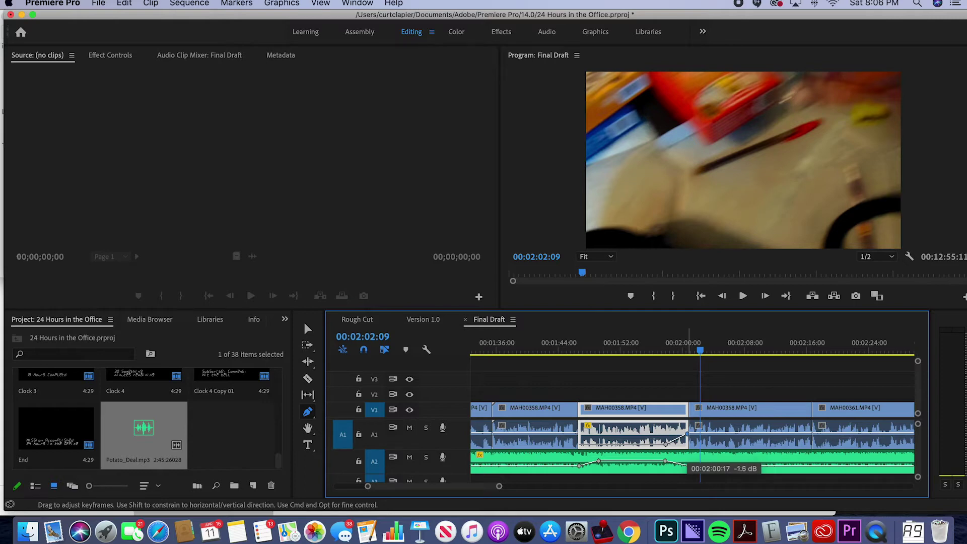
{"action": "left_click_drag", "start_coordinate": [686, 466], "coordinate": [690, 465]}
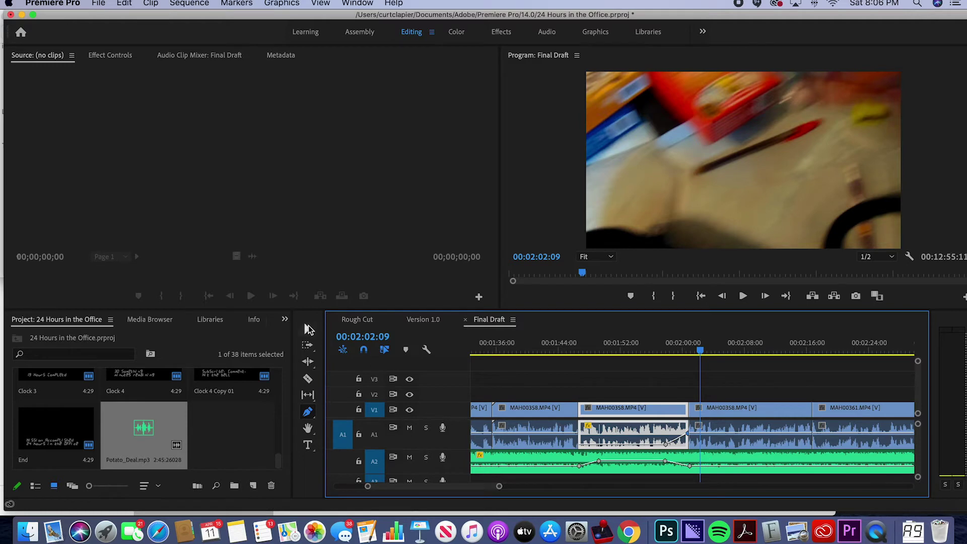
{"action": "left_click", "coordinate": [308, 329]}
- Pen-keyframe the A2 music volume down to silence at 02:15:26
{"action": "scroll", "coordinate": [806, 456], "scroll_direction": "right", "scroll_amount": 5}
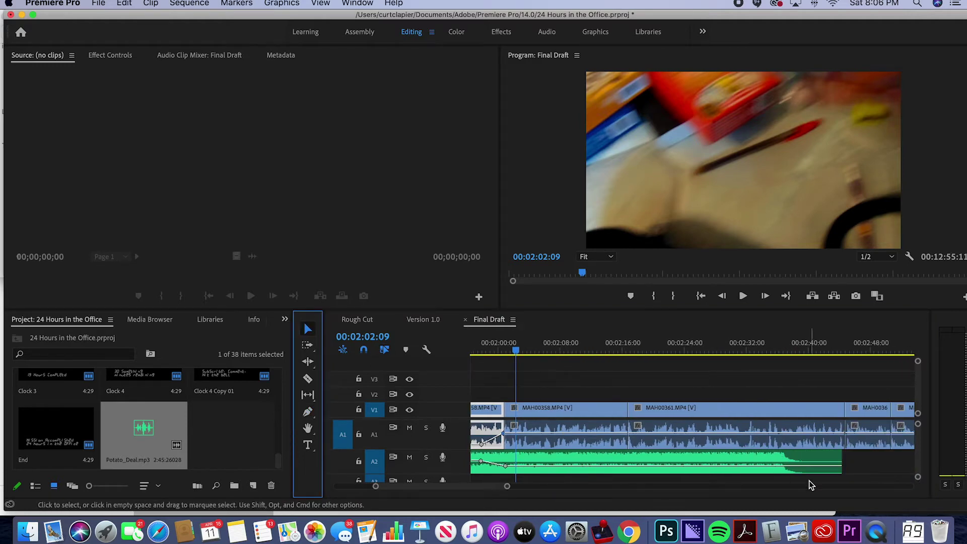
{"action": "left_click", "coordinate": [589, 350]}
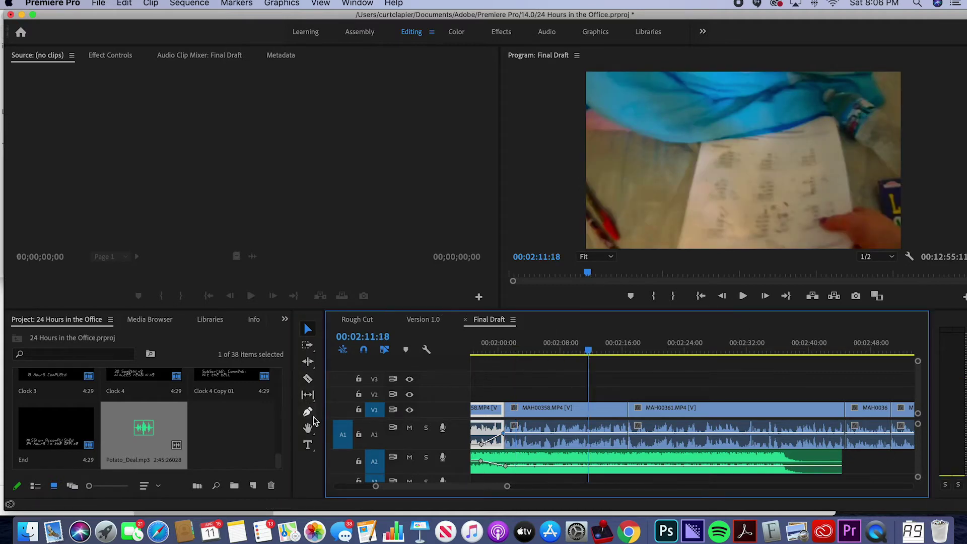
{"action": "left_click", "coordinate": [307, 413]}
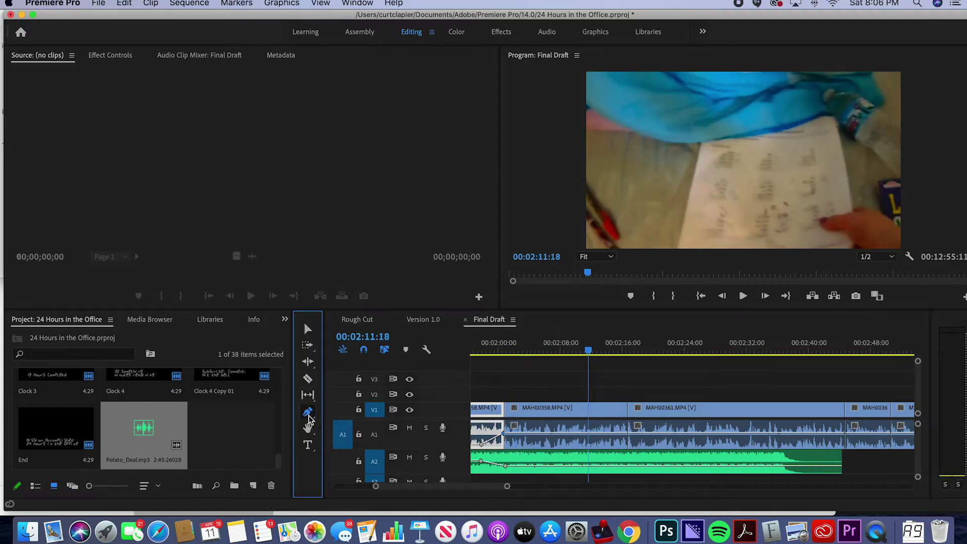
{"action": "left_click", "coordinate": [590, 469]}
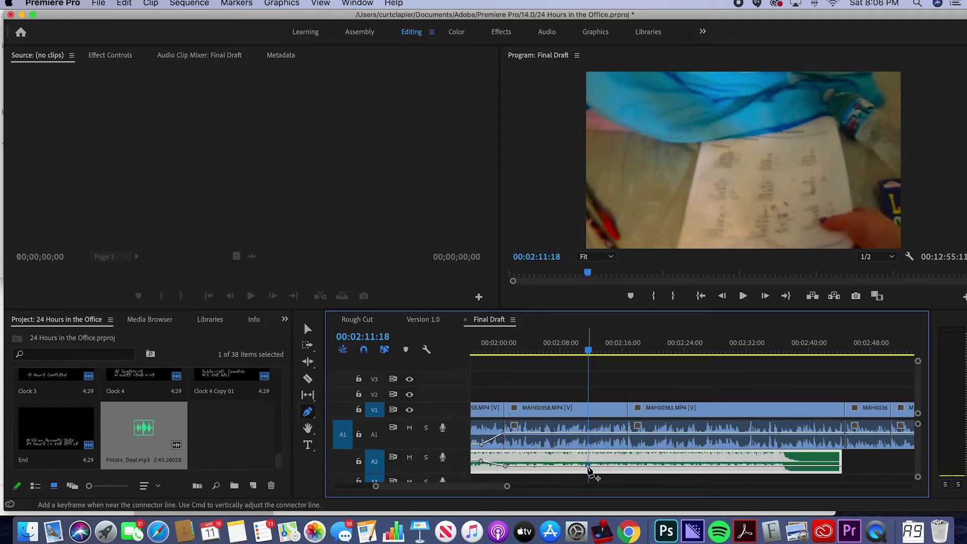
{"action": "left_click_drag", "start_coordinate": [622, 467], "coordinate": [622, 470]}
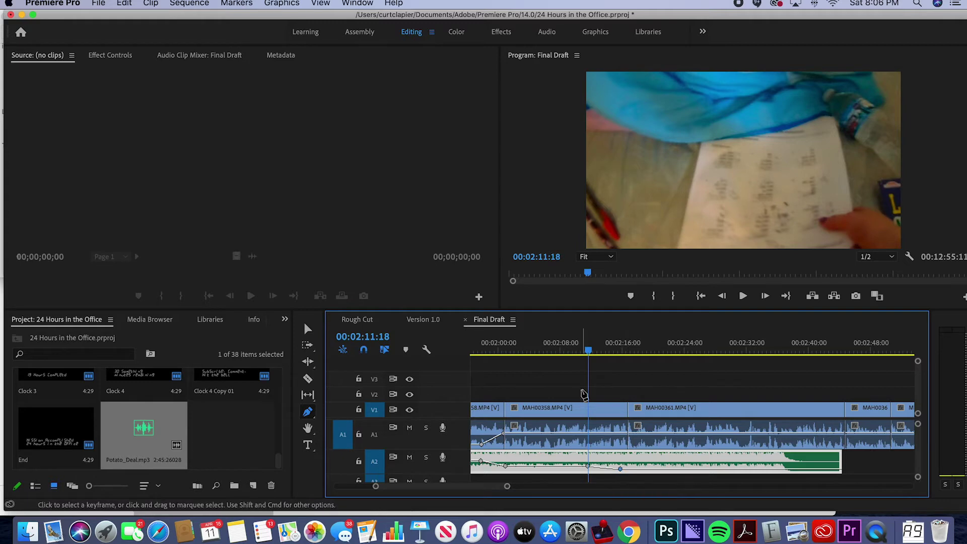
- Play the fade-out back from 02:09:00 and level the volume line after the fade keyframe
{"action": "left_click", "coordinate": [569, 351]}
{"action": "key", "text": "space"}
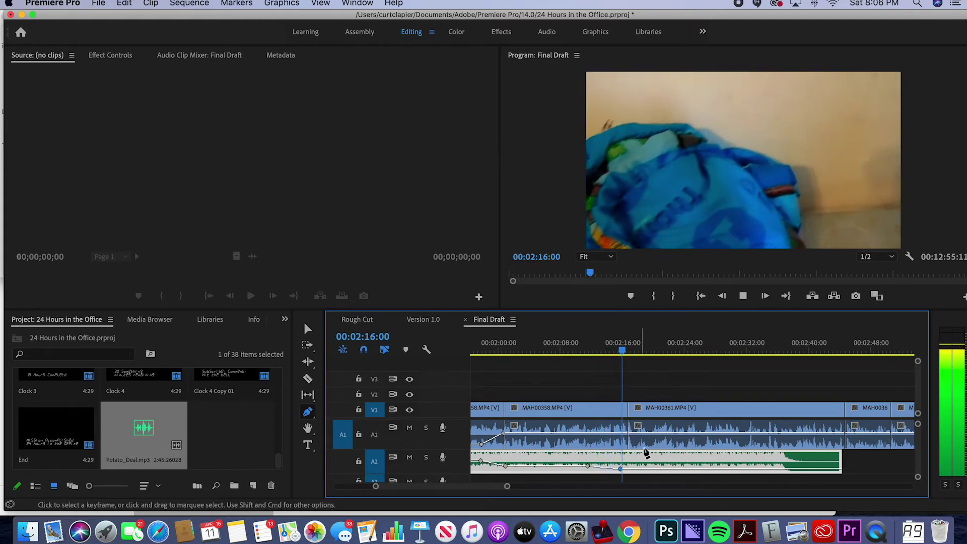
{"action": "key", "text": "space"}
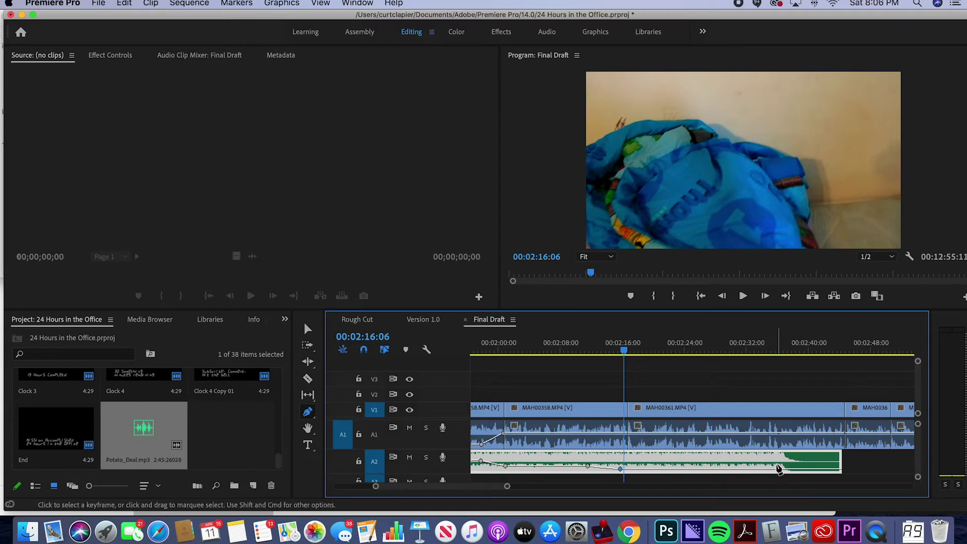
{"action": "left_click_drag", "start_coordinate": [771, 468], "coordinate": [776, 465]}
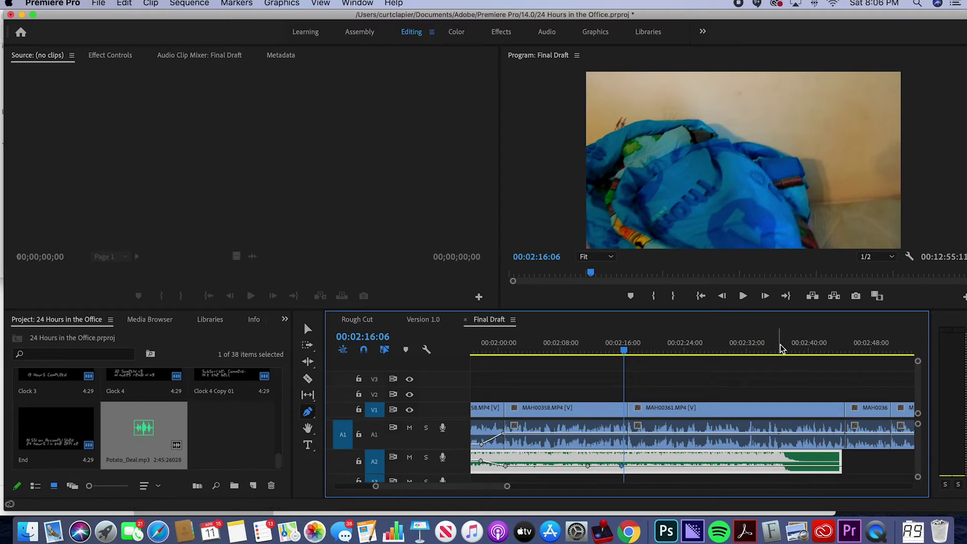
- Cue the playhead to 00:02:36:12 and save the project
{"action": "left_click_drag", "start_coordinate": [769, 350], "coordinate": [785, 351]}
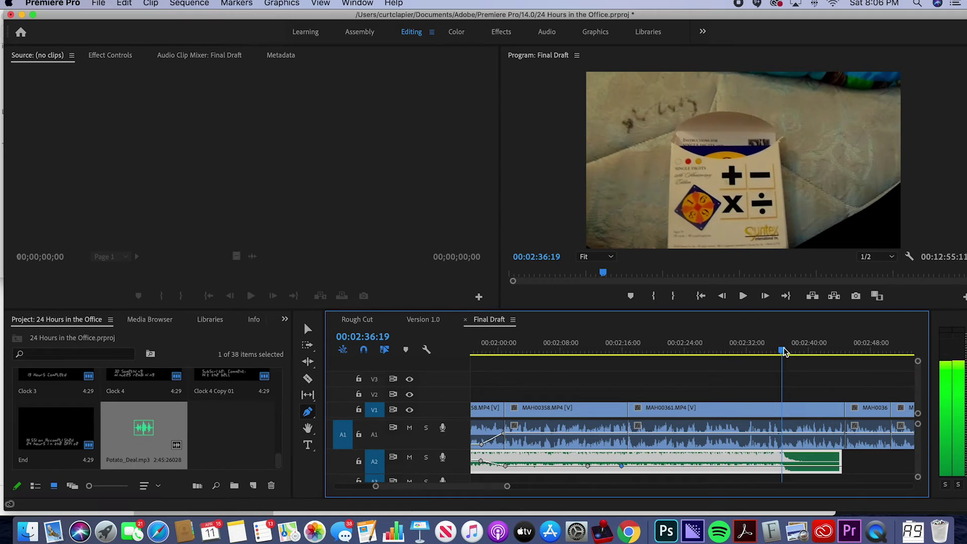
{"action": "left_click_drag", "start_coordinate": [784, 351], "coordinate": [783, 353]}
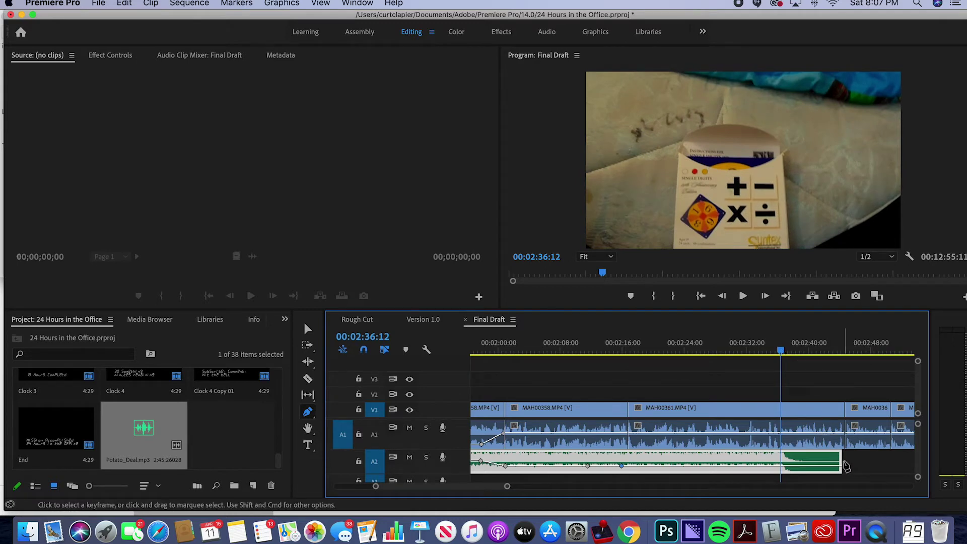
{"action": "key", "text": "super+s"}
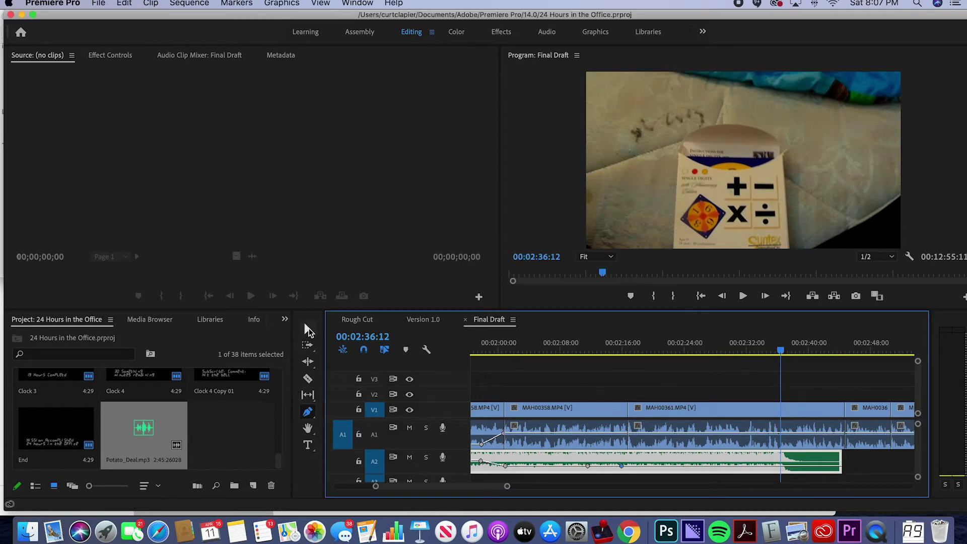
- Trim the first Potato Deal clip to end at 00:02:36:12 and paste a second copy after it
{"action": "left_click", "coordinate": [309, 330]}
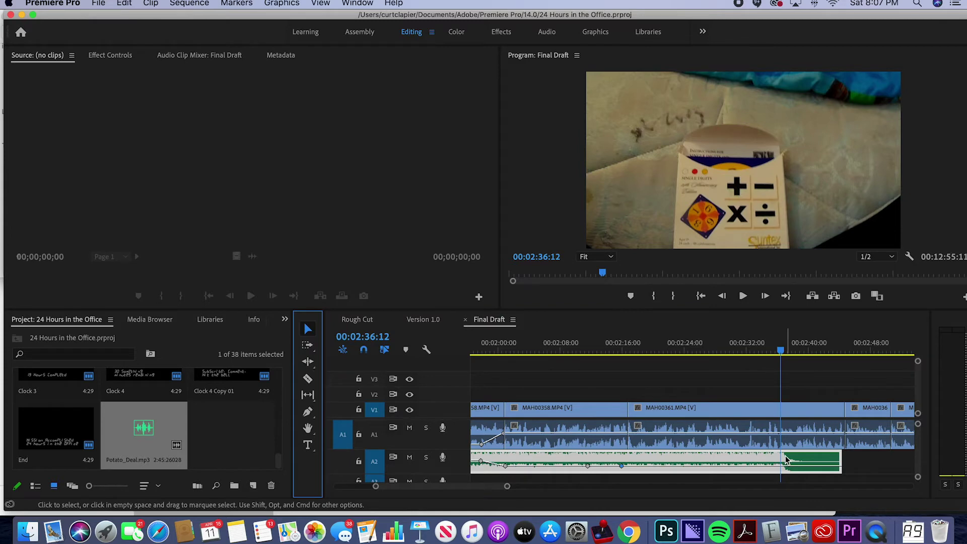
{"action": "left_click_drag", "start_coordinate": [838, 460], "coordinate": [780, 461]}
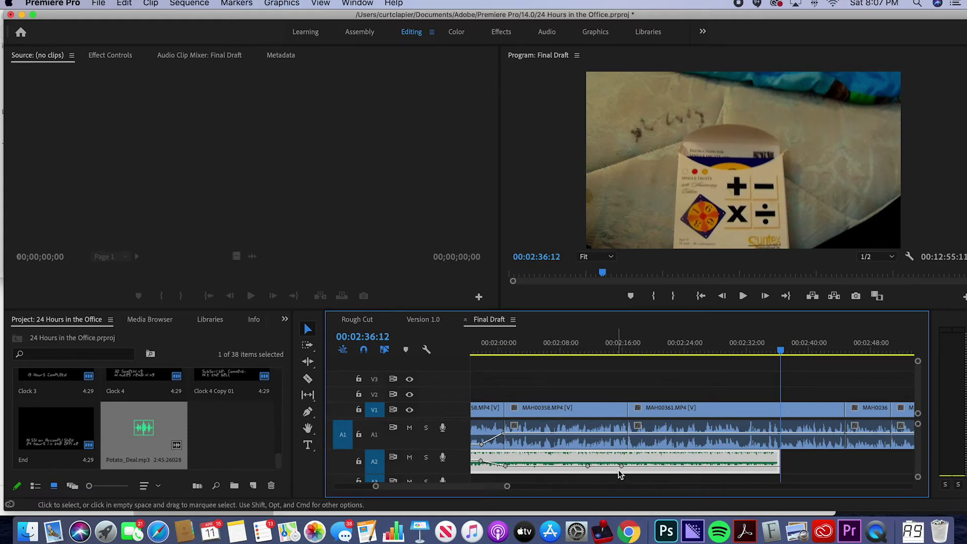
{"action": "key", "text": "super+z"}
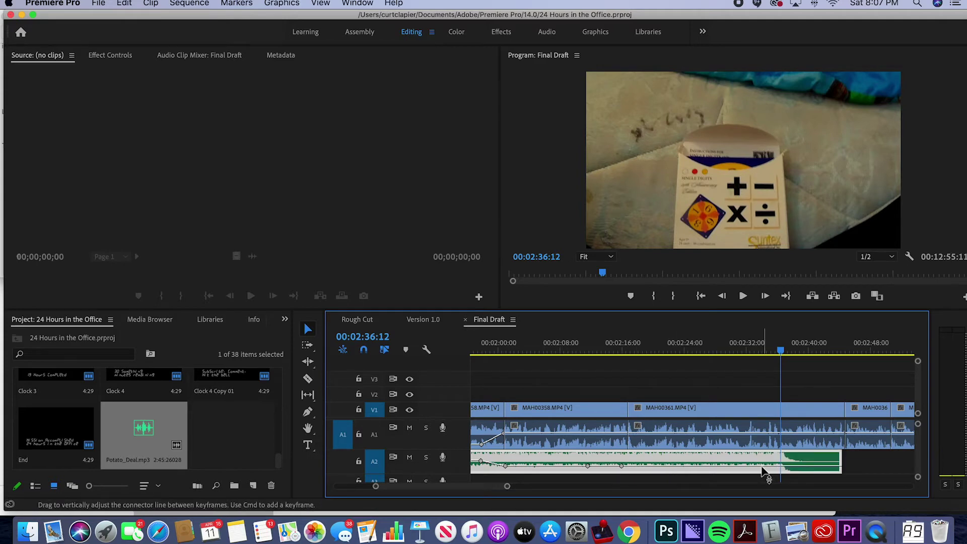
{"action": "left_click_drag", "start_coordinate": [840, 461], "coordinate": [780, 463]}
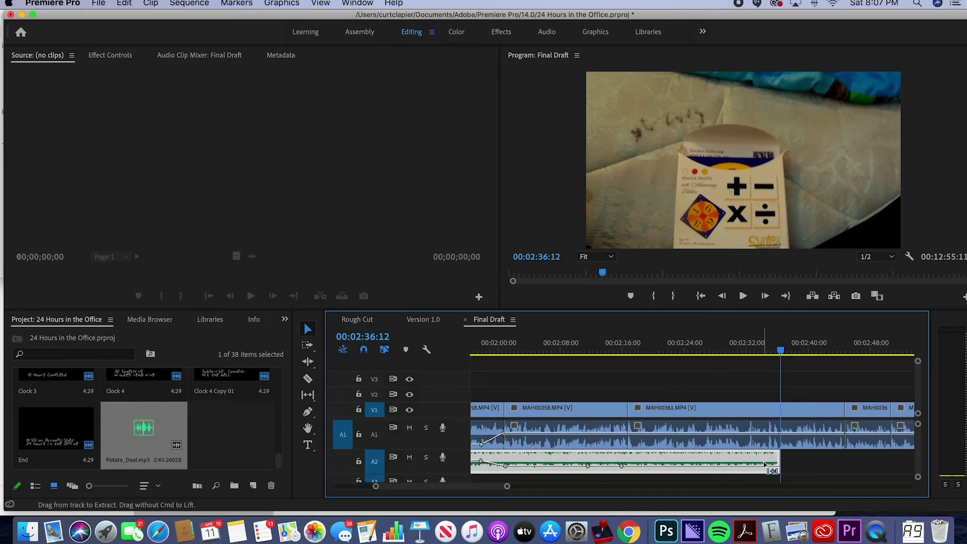
{"action": "key", "text": "Down"}
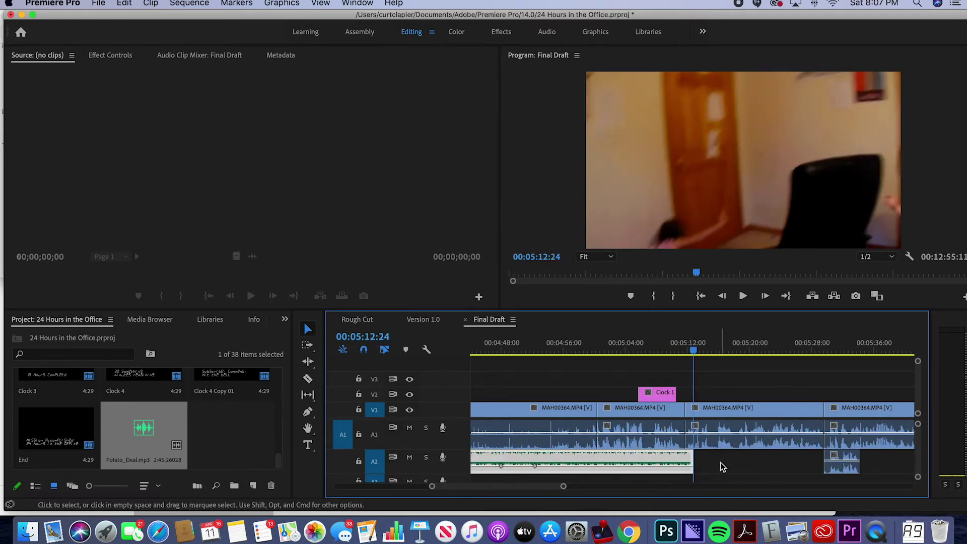
- Trim about 14 seconds off the start of the pasted second music copy near 00:02:36
{"action": "scroll", "coordinate": [721, 465], "scroll_direction": "up", "scroll_amount": 10}
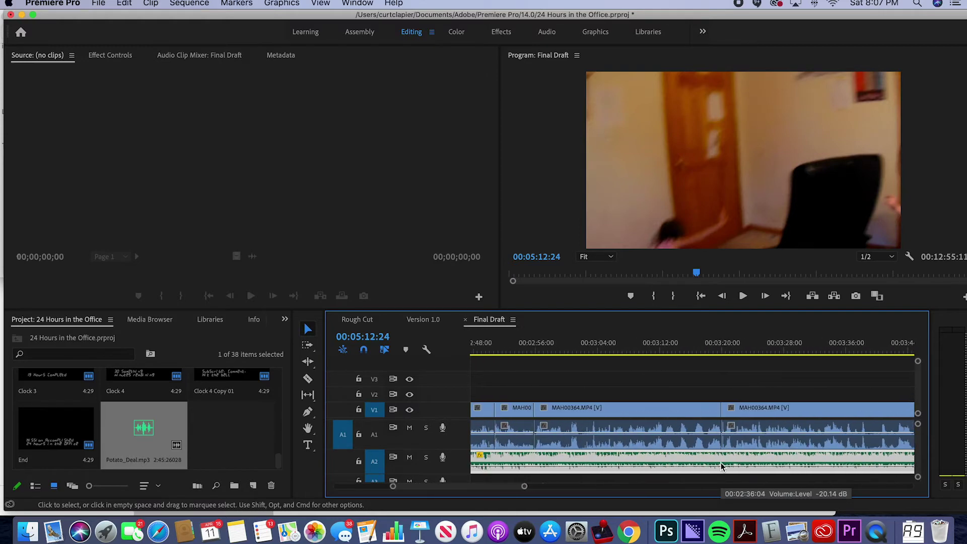
{"action": "scroll", "coordinate": [721, 463], "scroll_direction": "up", "scroll_amount": 3}
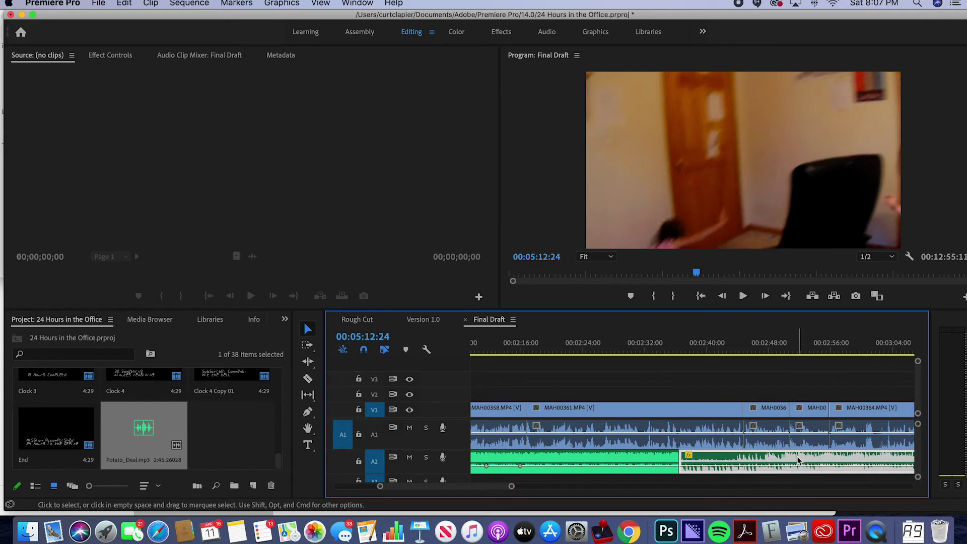
{"action": "left_click_drag", "start_coordinate": [686, 461], "coordinate": [790, 472]}
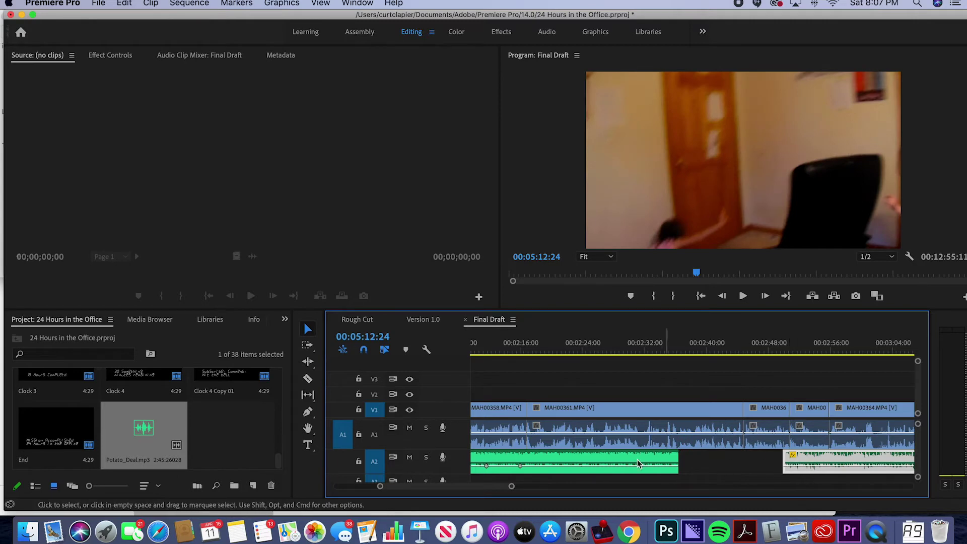
- Slide the second music copy left against the first and add a default crossfade at the join
{"action": "left_click_drag", "start_coordinate": [824, 461], "coordinate": [725, 463]}
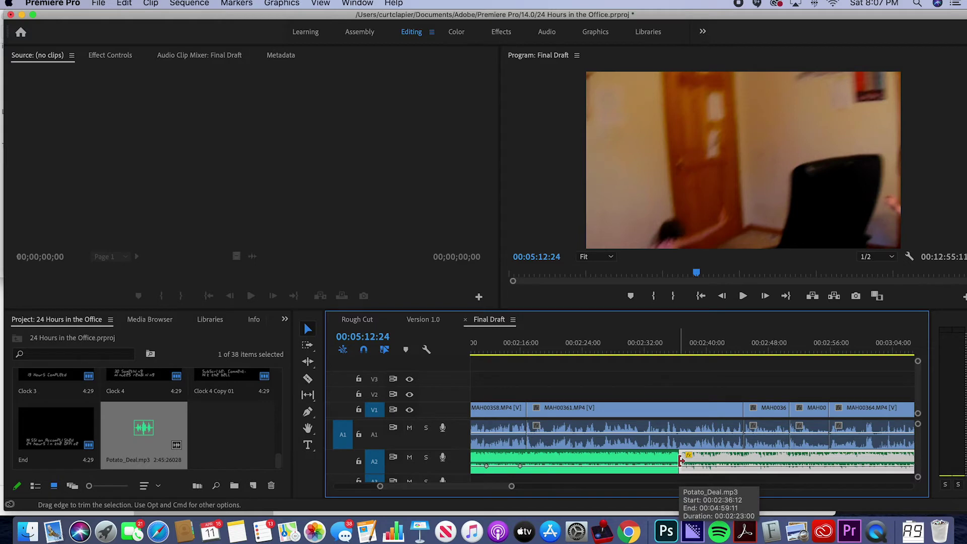
{"action": "right_click", "coordinate": [681, 461]}
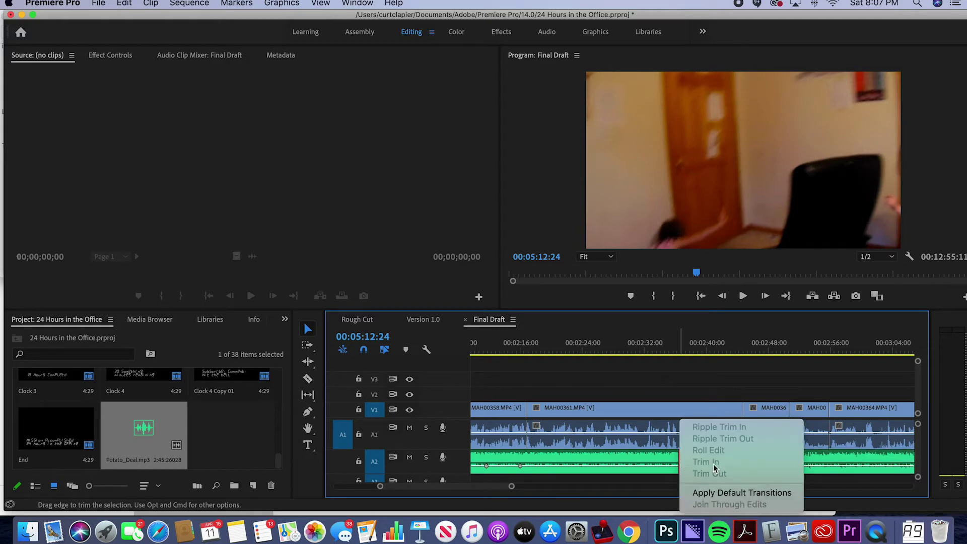
{"action": "left_click", "coordinate": [730, 493]}
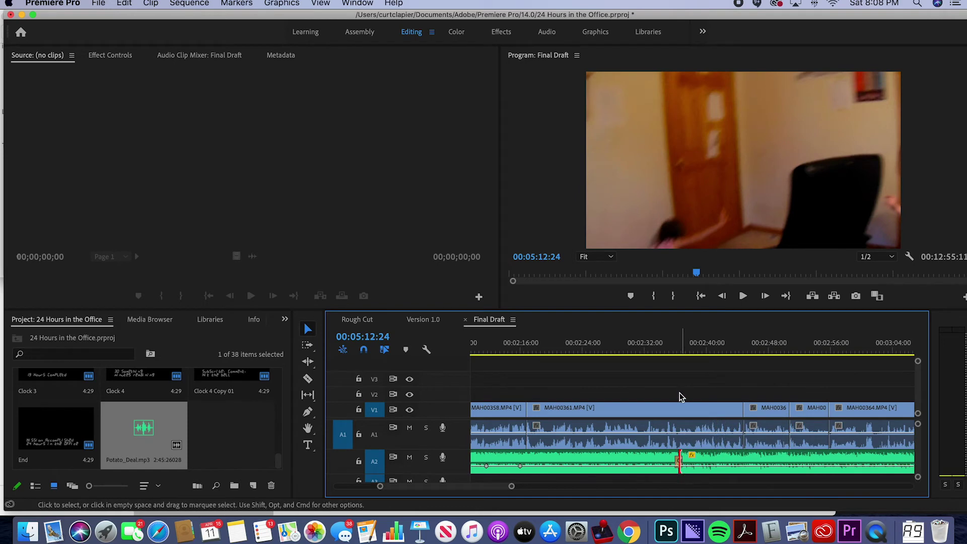
- Play back across the music join from 00:02:33 to check the crossfade
{"action": "left_click", "coordinate": [662, 344]}
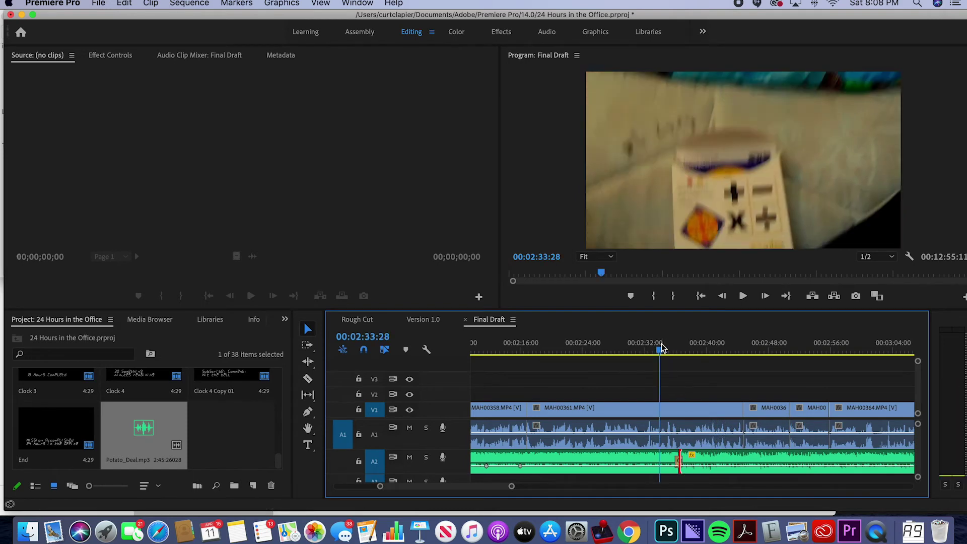
{"action": "key", "text": "space"}
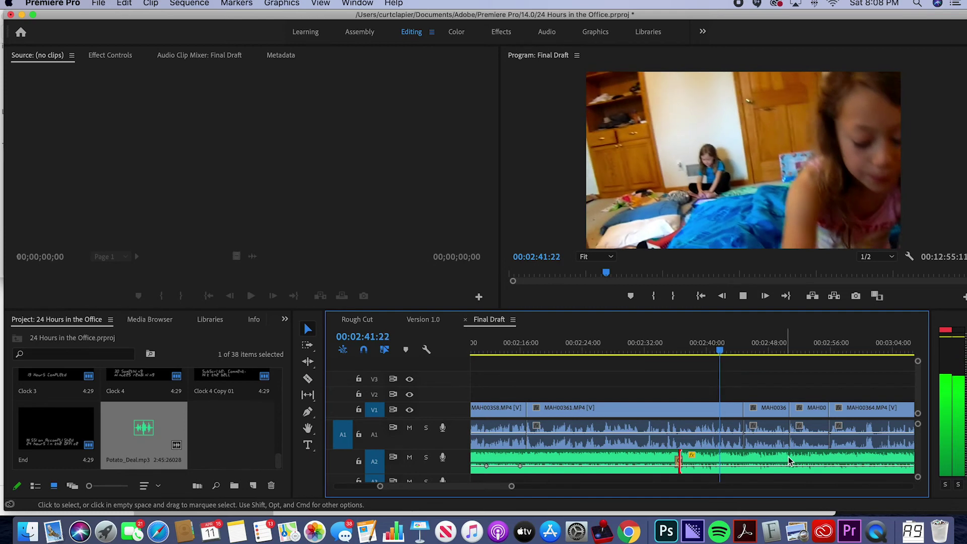
{"action": "key", "text": "space"}
{"action": "scroll", "coordinate": [790, 458], "scroll_direction": "right", "scroll_amount": 3}
- Move the short audio clip near 00:05:30 from A2 down to track A3
{"action": "scroll", "coordinate": [790, 457], "scroll_direction": "right", "scroll_amount": 15}
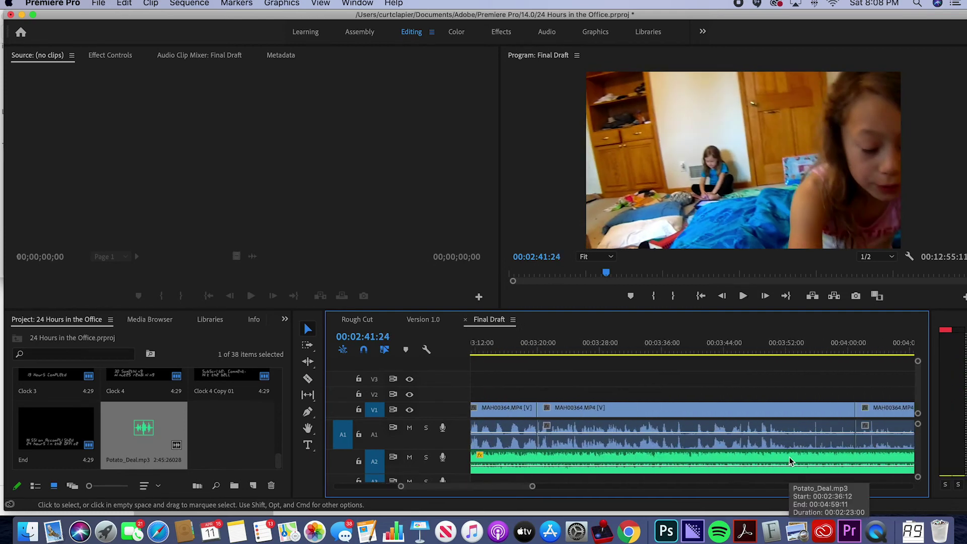
{"action": "scroll", "coordinate": [790, 457], "scroll_direction": "right", "scroll_amount": 10}
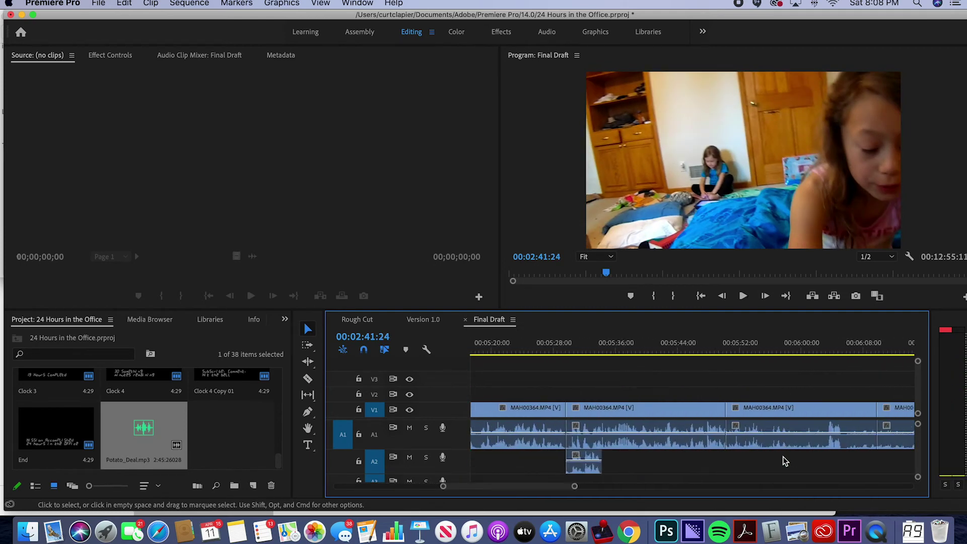
{"action": "scroll", "coordinate": [654, 461], "scroll_direction": "left", "scroll_amount": 8}
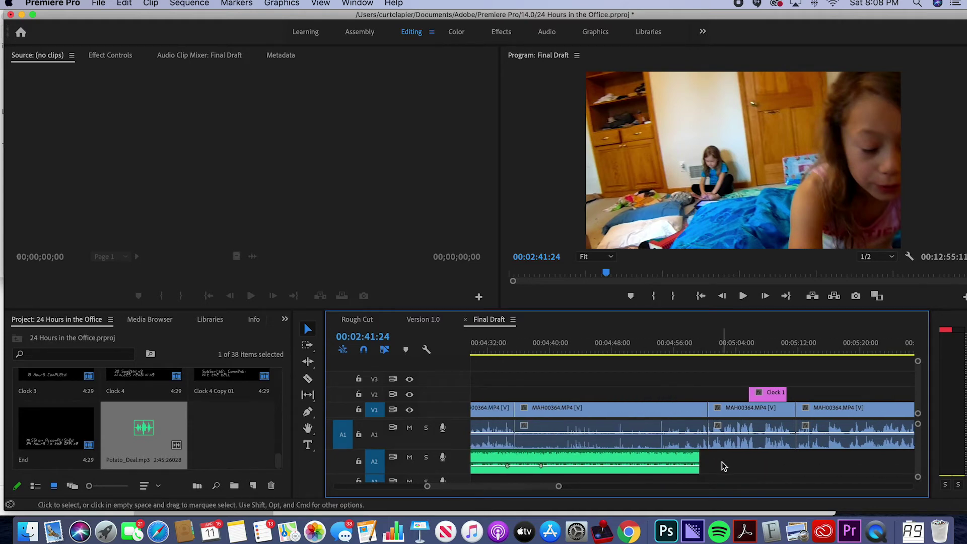
{"action": "scroll", "coordinate": [706, 461], "scroll_direction": "right", "scroll_amount": 12}
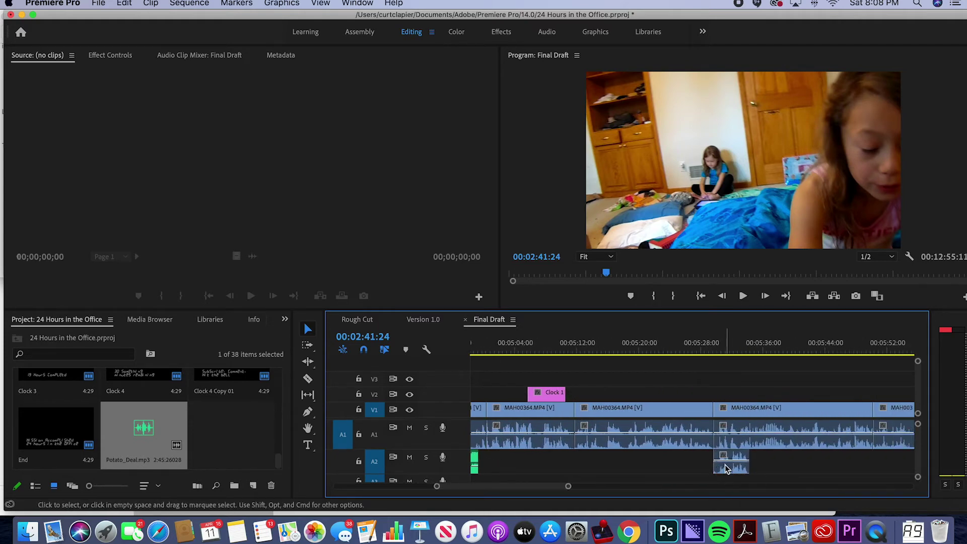
{"action": "left_click", "coordinate": [727, 470]}
{"action": "left_click_drag", "start_coordinate": [730, 467], "coordinate": [729, 479]}
- Select the green music clip on A2 and set the playhead at its end, 00:04:59:12
{"action": "scroll", "coordinate": [507, 461], "scroll_direction": "up", "scroll_amount": 3}
{"action": "scroll", "coordinate": [524, 458], "scroll_direction": "up", "scroll_amount": 1}
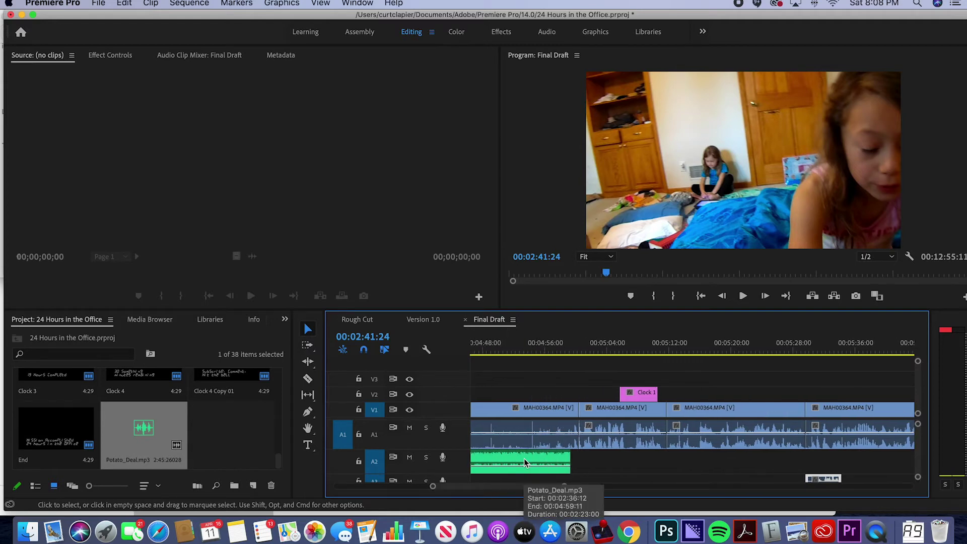
{"action": "left_click", "coordinate": [545, 458]}
{"action": "scroll", "coordinate": [546, 457], "scroll_direction": "up", "scroll_amount": 1}
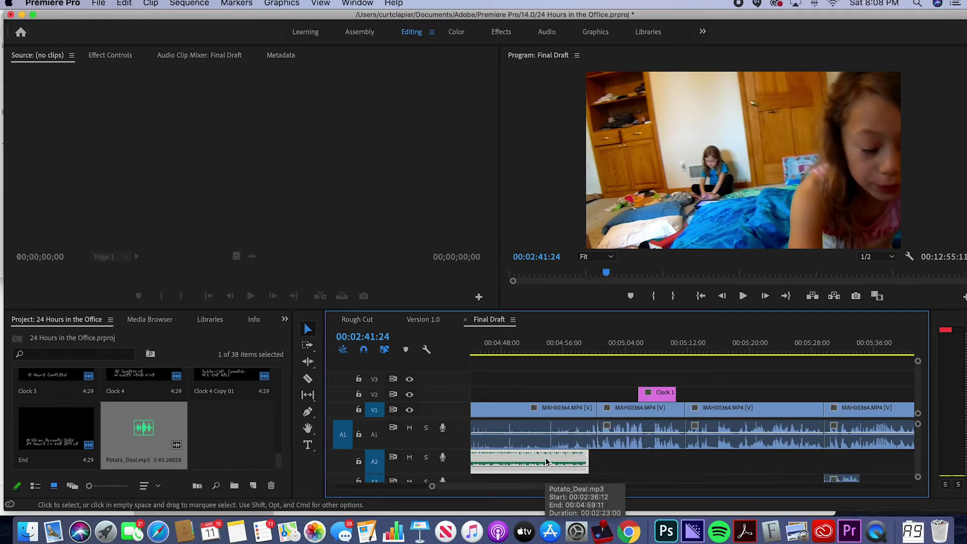
{"action": "left_click", "coordinate": [593, 351]}
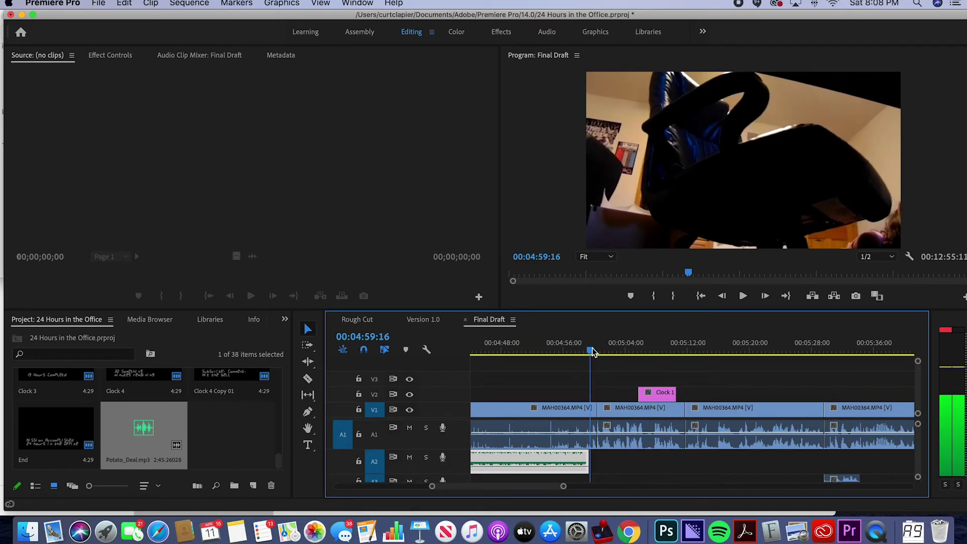
- Add a default crossfade at the second music join and play back across it
{"action": "scroll", "coordinate": [592, 352], "scroll_direction": "up", "scroll_amount": 10}
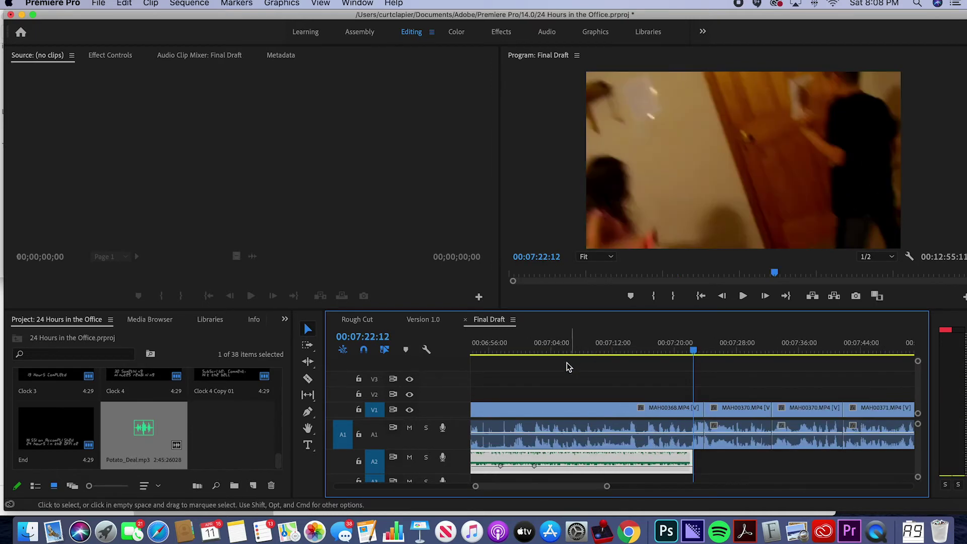
{"action": "scroll", "coordinate": [576, 444], "scroll_direction": "up", "scroll_amount": 20}
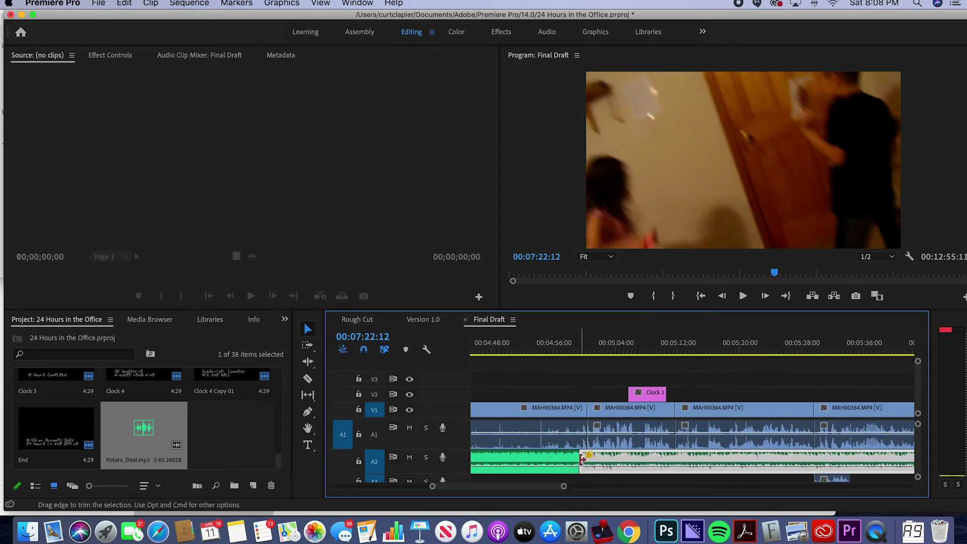
{"action": "right_click", "coordinate": [577, 460]}
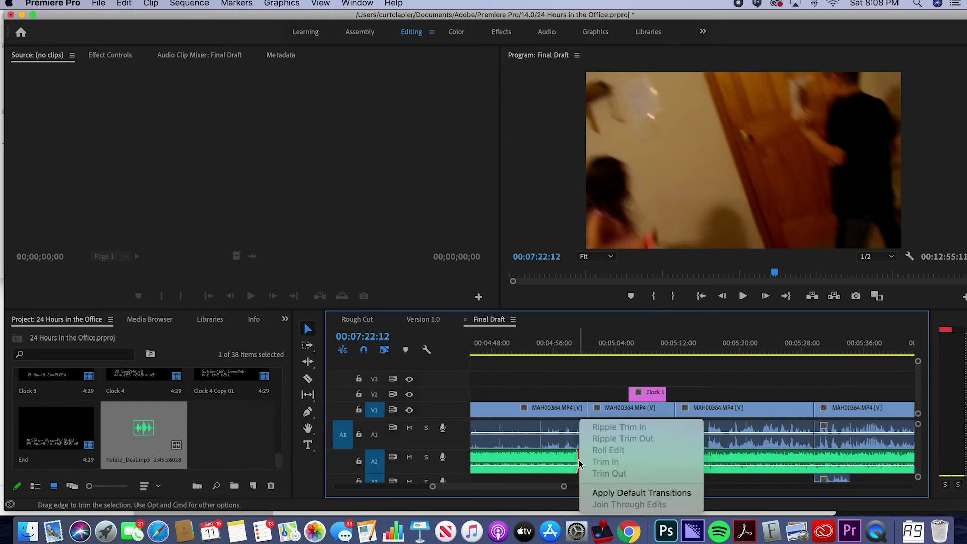
{"action": "left_click", "coordinate": [611, 493]}
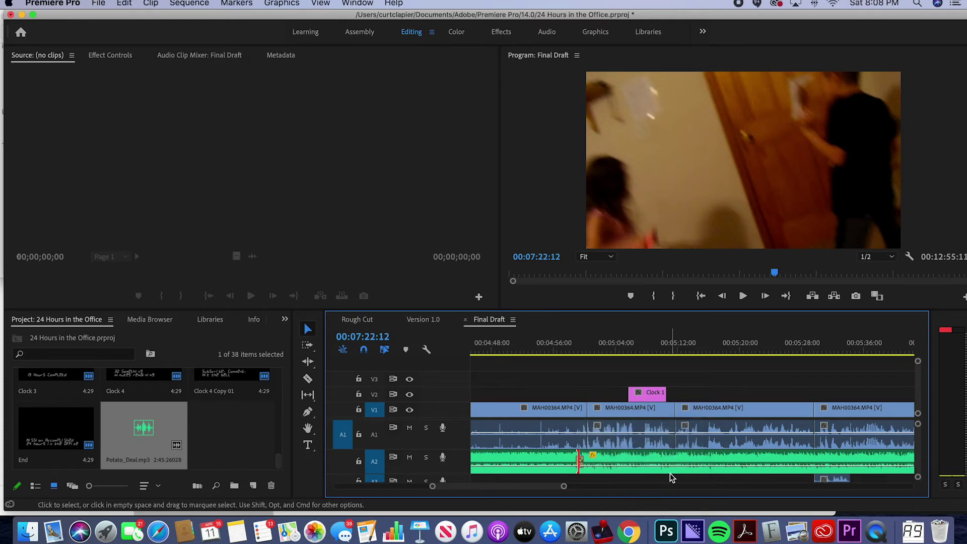
{"action": "left_click", "coordinate": [579, 343]}
{"action": "key", "text": "space"}
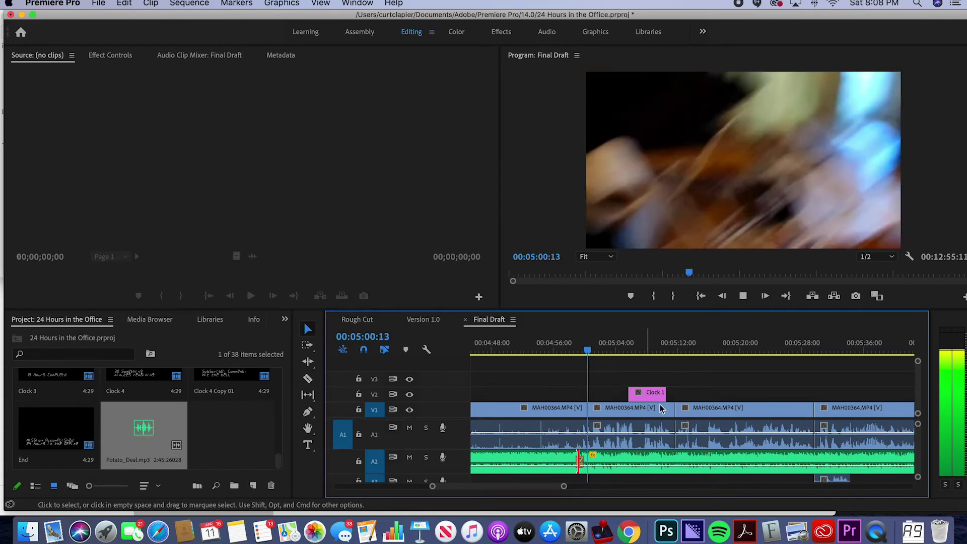
{"action": "key", "text": "space"}
- Place the playhead at the music's end, 00:07:22:12
{"action": "scroll", "coordinate": [717, 448], "scroll_direction": "right", "scroll_amount": 15}
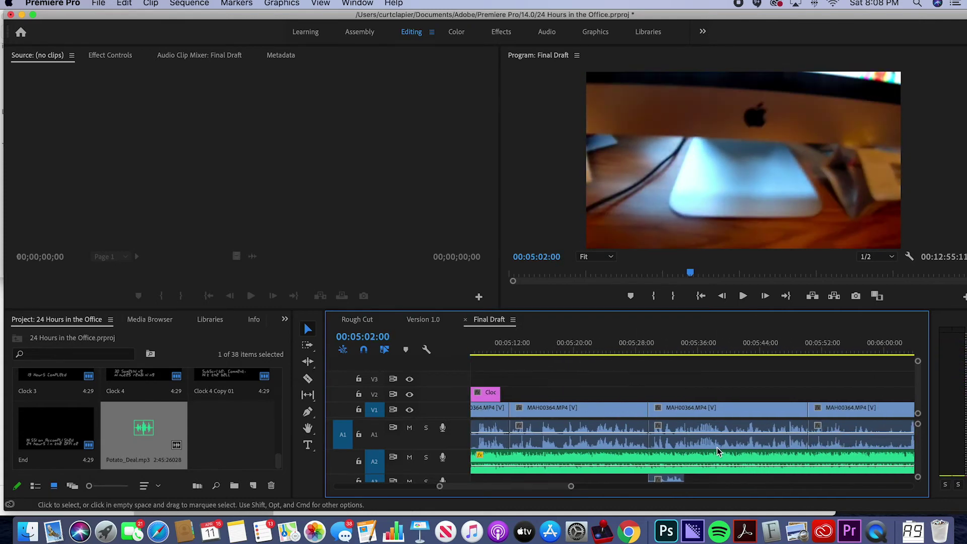
{"action": "scroll", "coordinate": [718, 448], "scroll_direction": "right", "scroll_amount": 15}
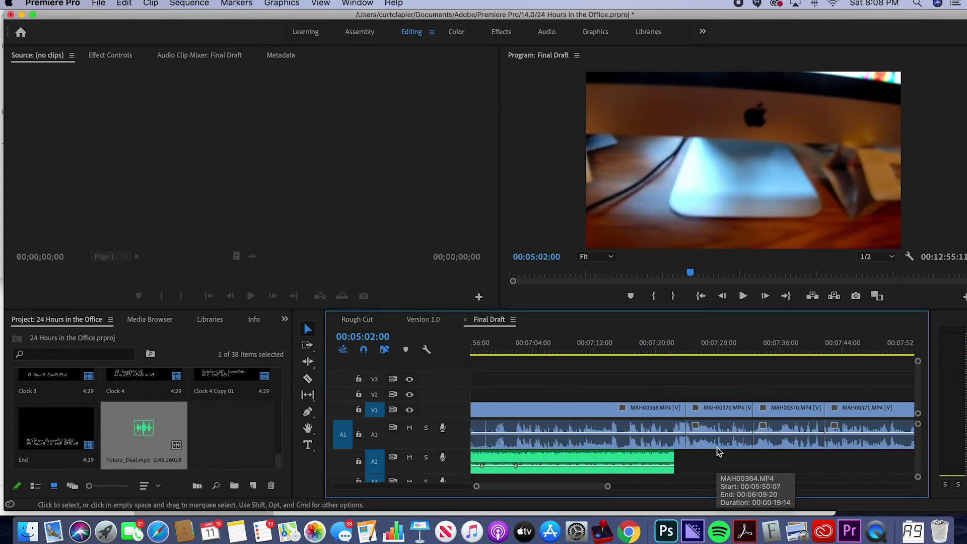
{"action": "left_click", "coordinate": [558, 351]}
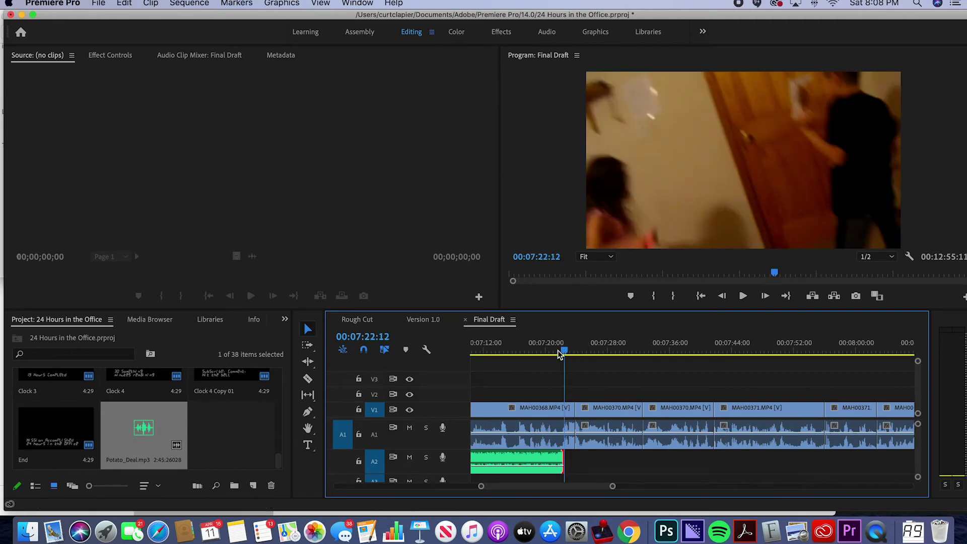
- Paste two more Potato Deal copies from 00:07:22:12 and cue the playhead just before the End title
{"action": "key", "text": "super+v"}
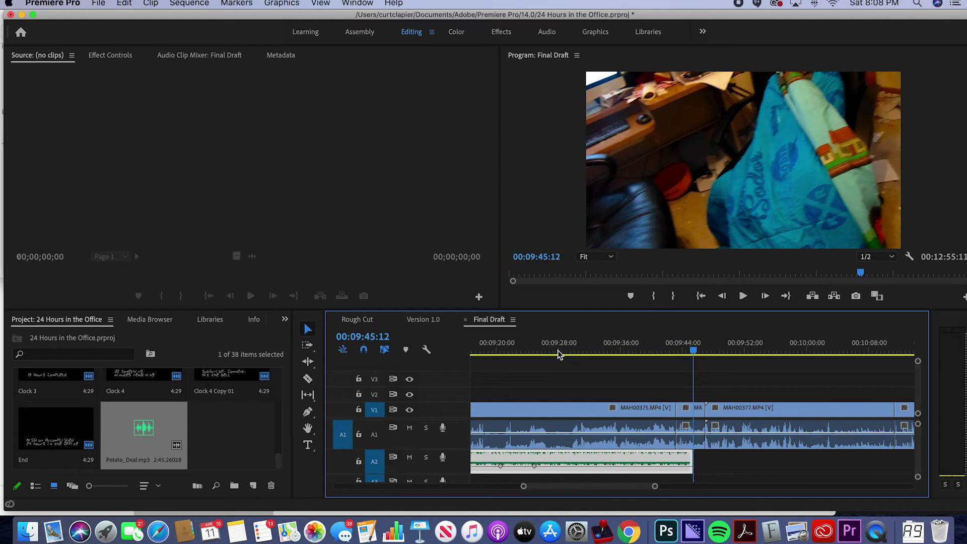
{"action": "key", "text": "super+v"}
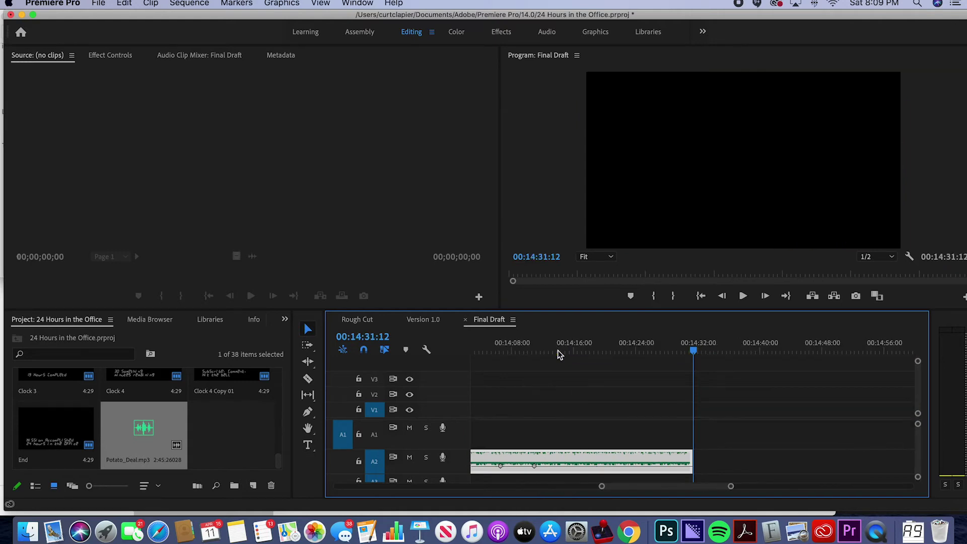
{"action": "scroll", "coordinate": [547, 380], "scroll_direction": "left", "scroll_amount": 10}
{"action": "scroll", "coordinate": [546, 380], "scroll_direction": "left", "scroll_amount": 5}
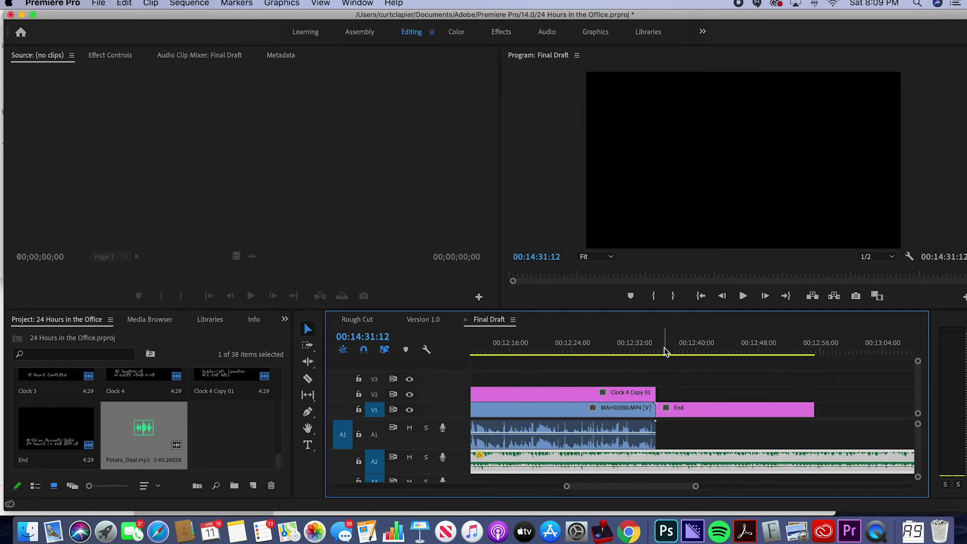
{"action": "left_click_drag", "start_coordinate": [665, 349], "coordinate": [656, 351]}
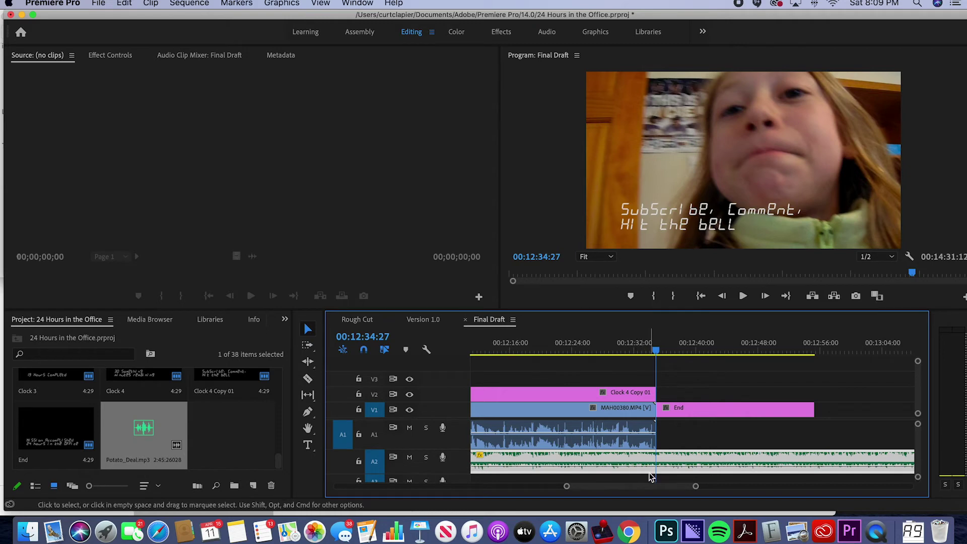
- Add and raise a volume keyframe on A2 at about 00:12:37 where the fade begins
{"action": "left_click", "coordinate": [308, 414]}
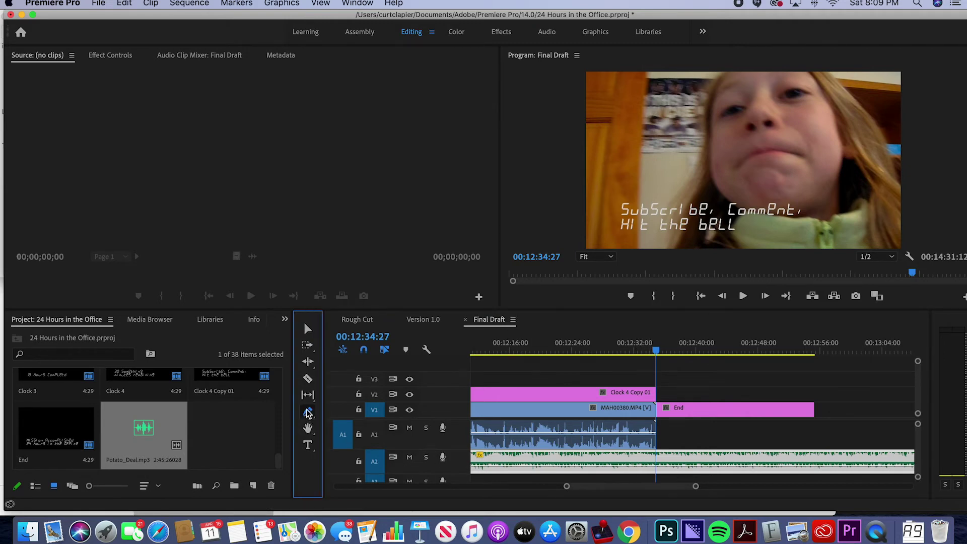
{"action": "left_click", "coordinate": [653, 466]}
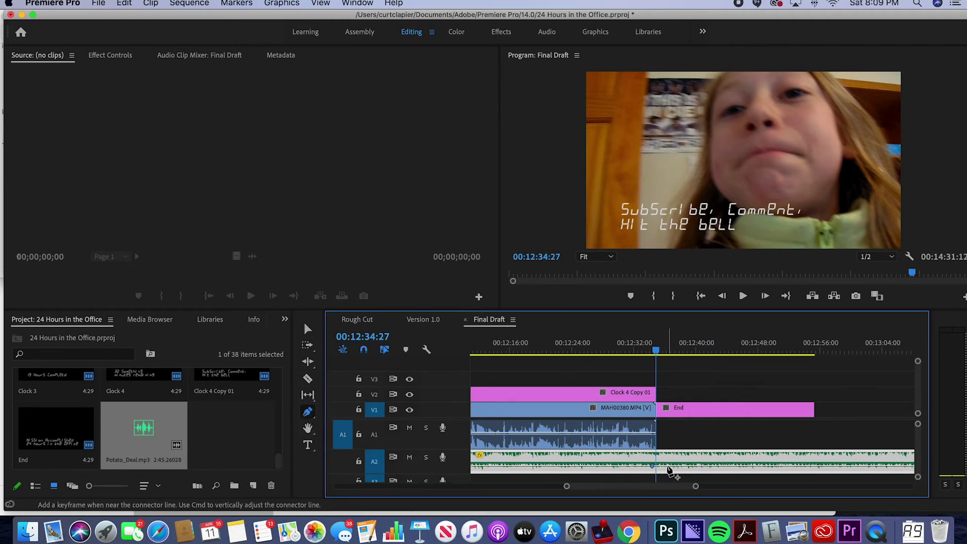
{"action": "left_click_drag", "start_coordinate": [675, 467], "coordinate": [675, 460]}
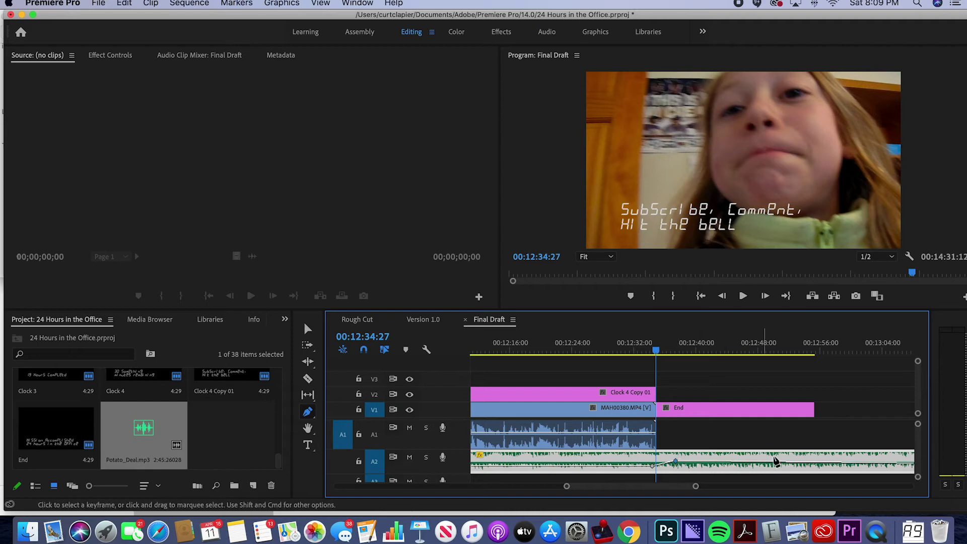
- Add a fade-out keyframe near 00:12:52, then play the ending from 00:12:31
{"action": "left_click", "coordinate": [792, 351]}
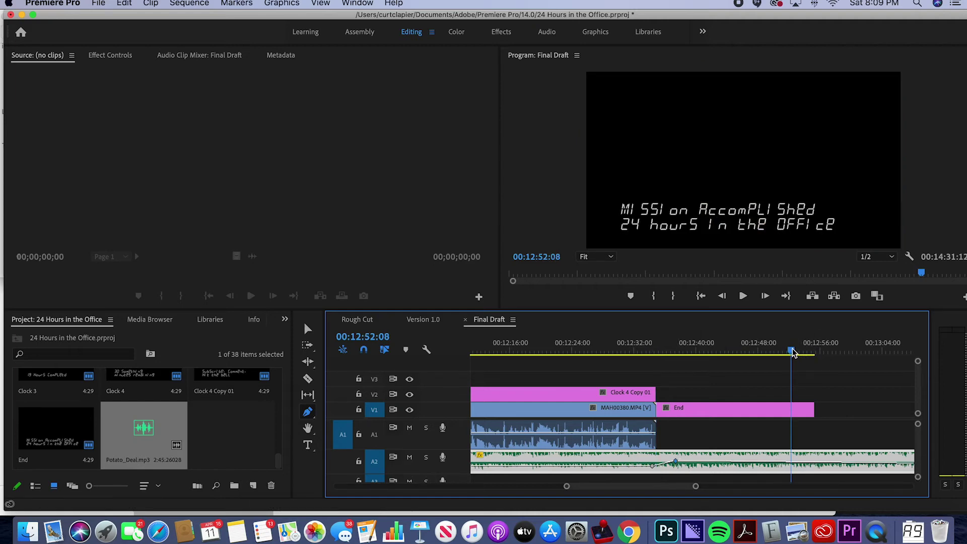
{"action": "left_click", "coordinate": [792, 462]}
{"action": "left_click_drag", "start_coordinate": [791, 462], "coordinate": [836, 469]}
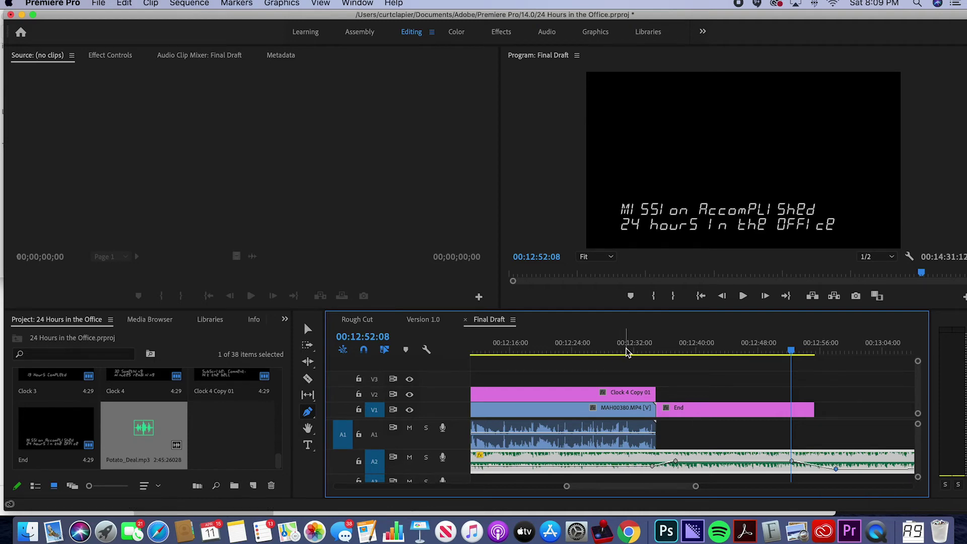
{"action": "left_click", "coordinate": [627, 352]}
{"action": "key", "text": "space"}
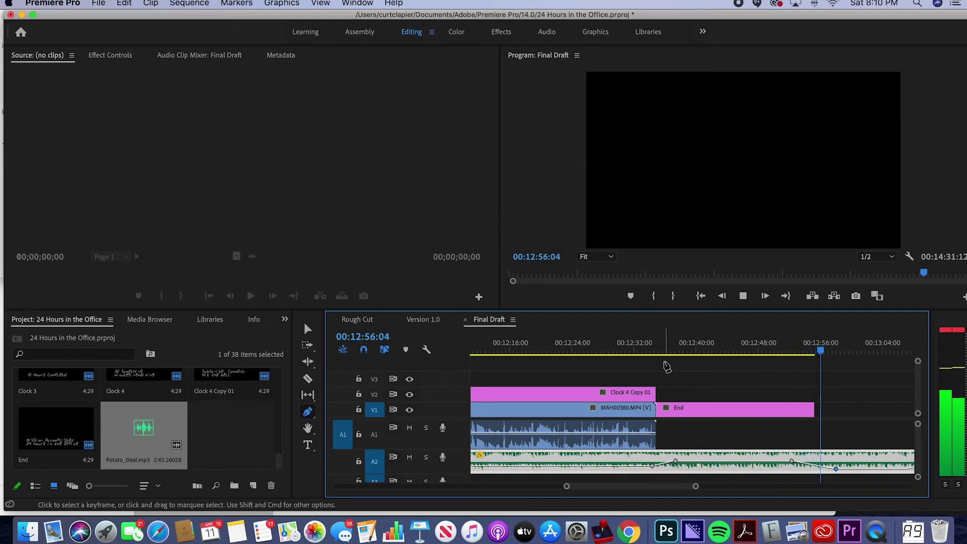
- Stop playback and add a default crossfade at the music join near 00:12:08
{"action": "key", "text": "space"}
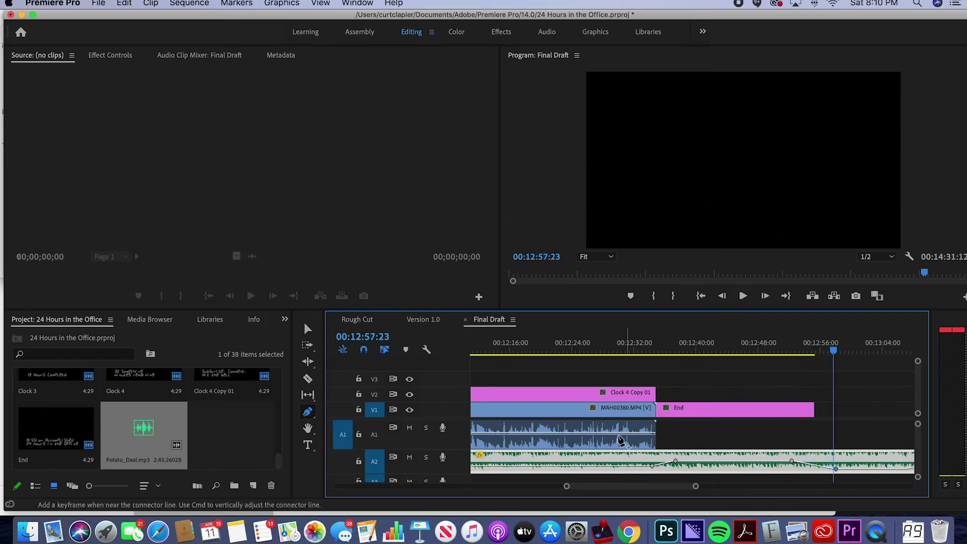
{"action": "scroll", "coordinate": [621, 441], "scroll_direction": "left", "scroll_amount": 10}
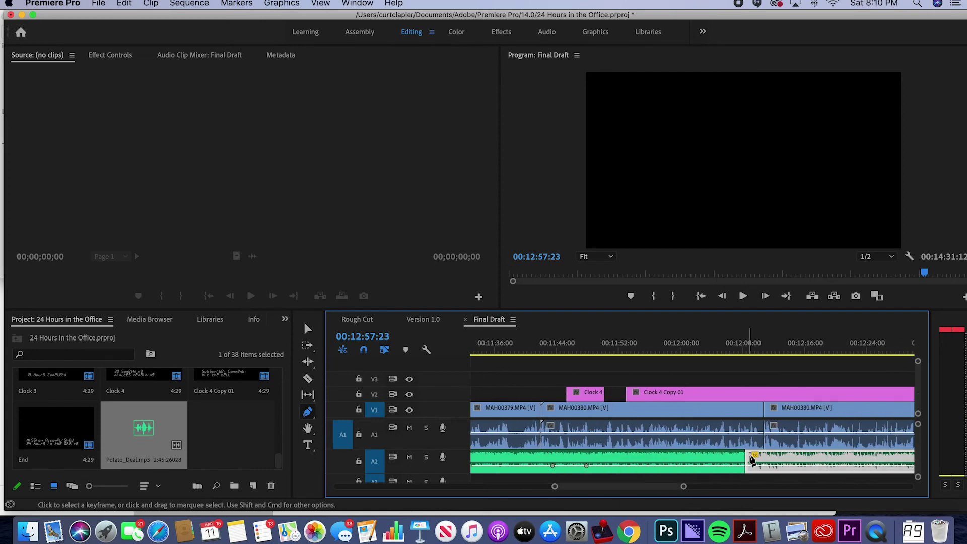
{"action": "key", "text": "z"}
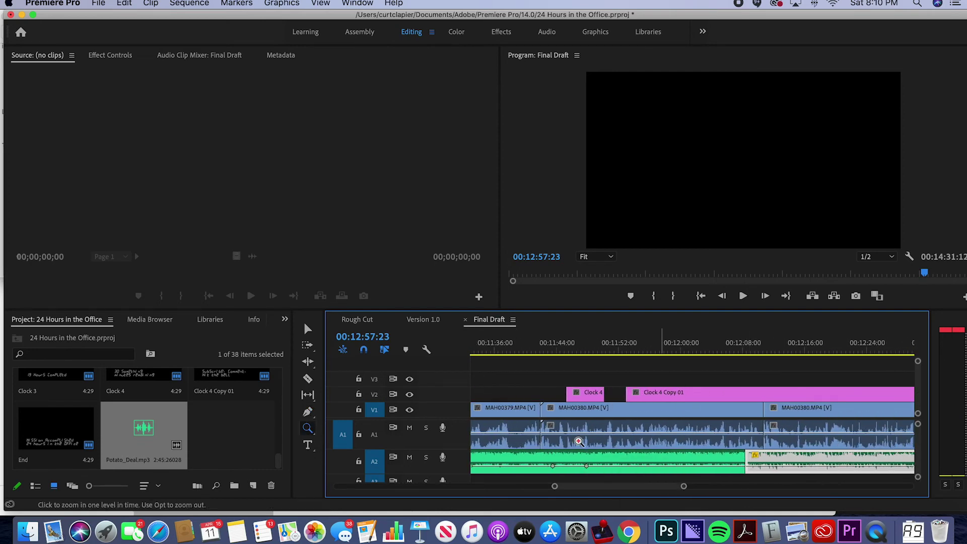
{"action": "left_click", "coordinate": [308, 330]}
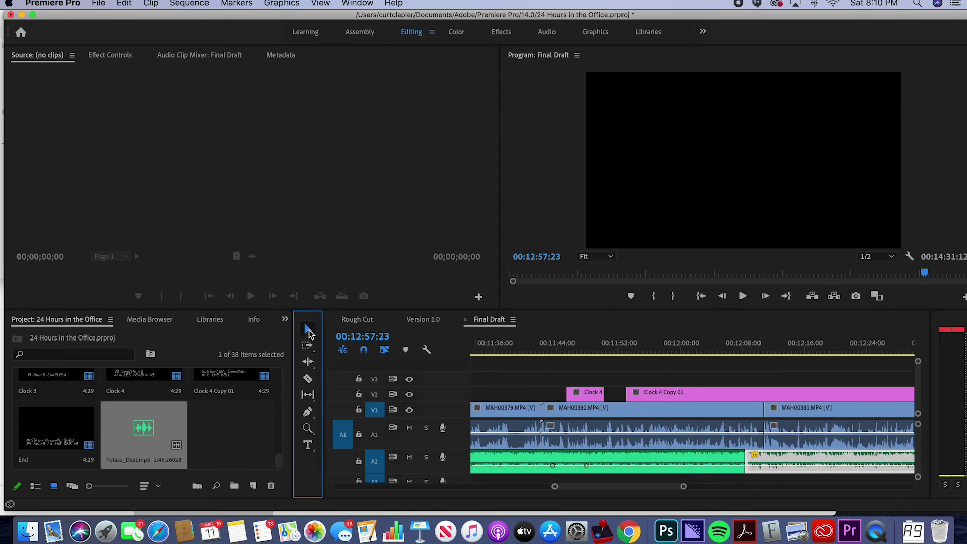
{"action": "right_click", "coordinate": [743, 459]}
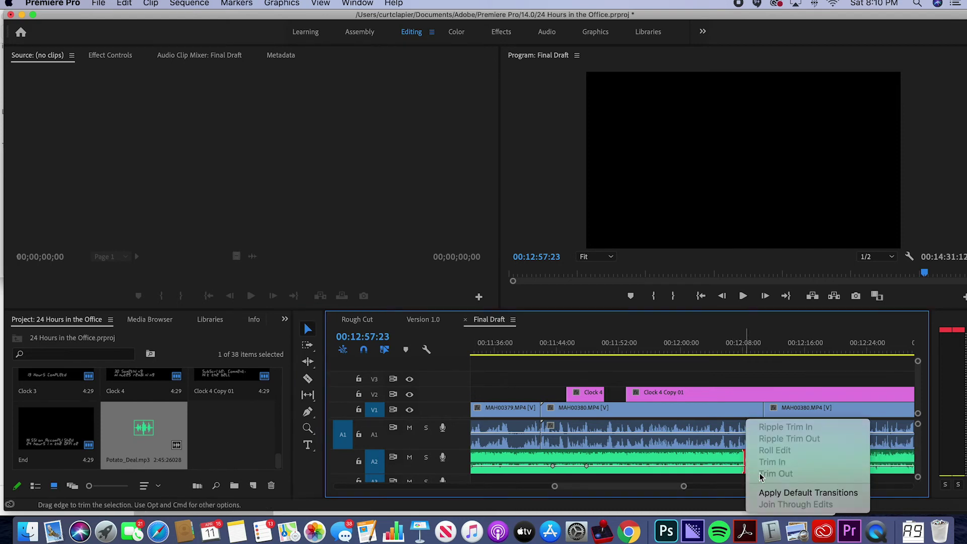
{"action": "left_click", "coordinate": [779, 494]}
- Add default crossfades at the music joins near 00:09:46 and 00:07:22
{"action": "scroll", "coordinate": [635, 441], "scroll_direction": "up", "scroll_amount": 10}
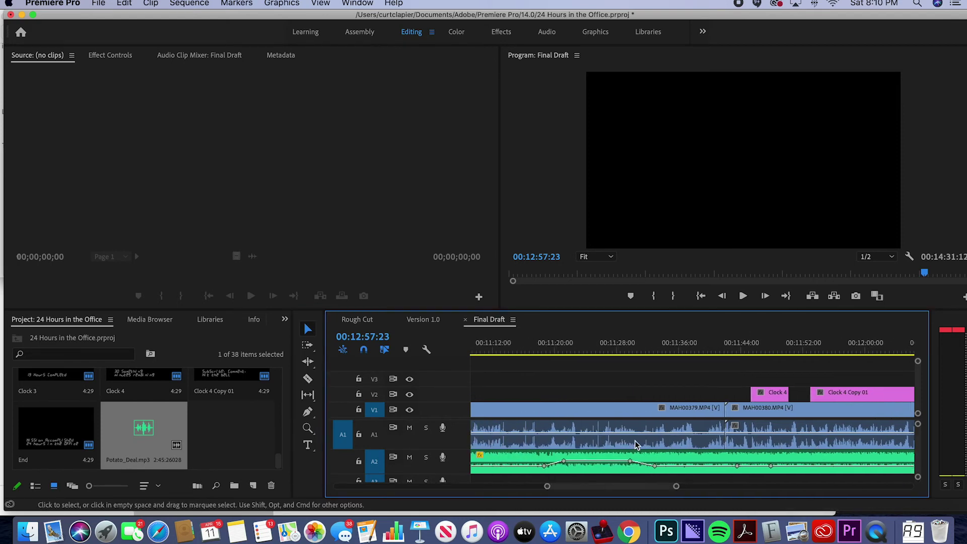
{"action": "scroll", "coordinate": [635, 440], "scroll_direction": "up", "scroll_amount": 6}
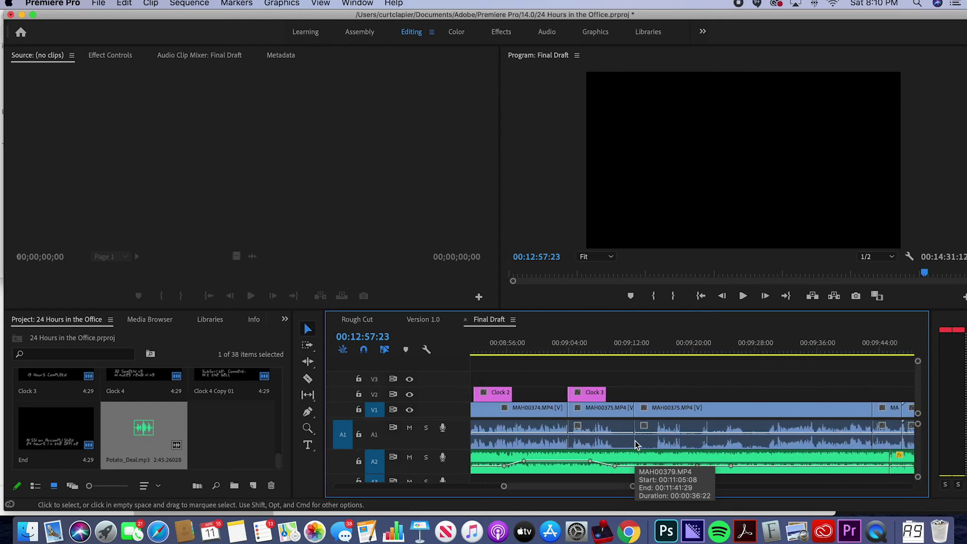
{"action": "right_click", "coordinate": [703, 461]}
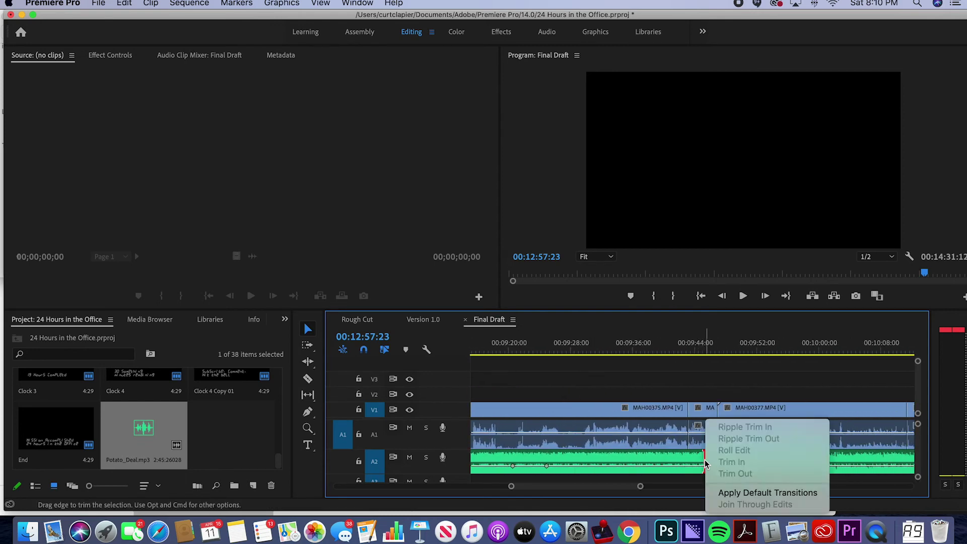
{"action": "left_click", "coordinate": [716, 493]}
{"action": "scroll", "coordinate": [601, 432], "scroll_direction": "up", "scroll_amount": 11}
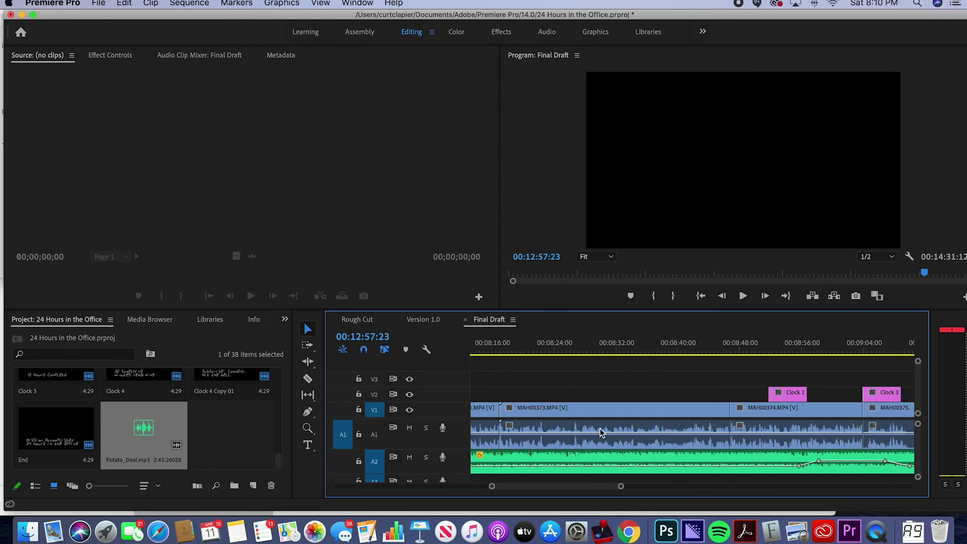
{"action": "scroll", "coordinate": [601, 432], "scroll_direction": "up", "scroll_amount": 4}
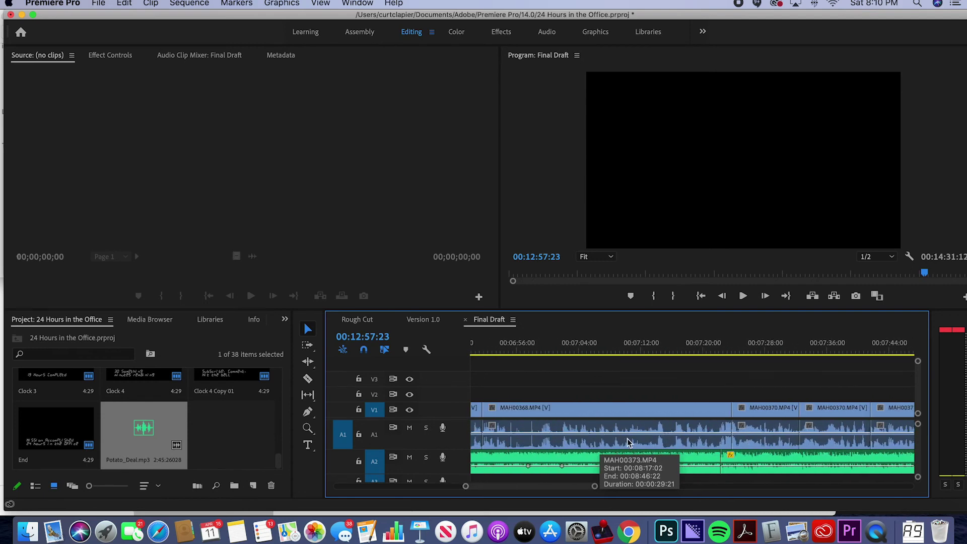
{"action": "right_click", "coordinate": [717, 457]}
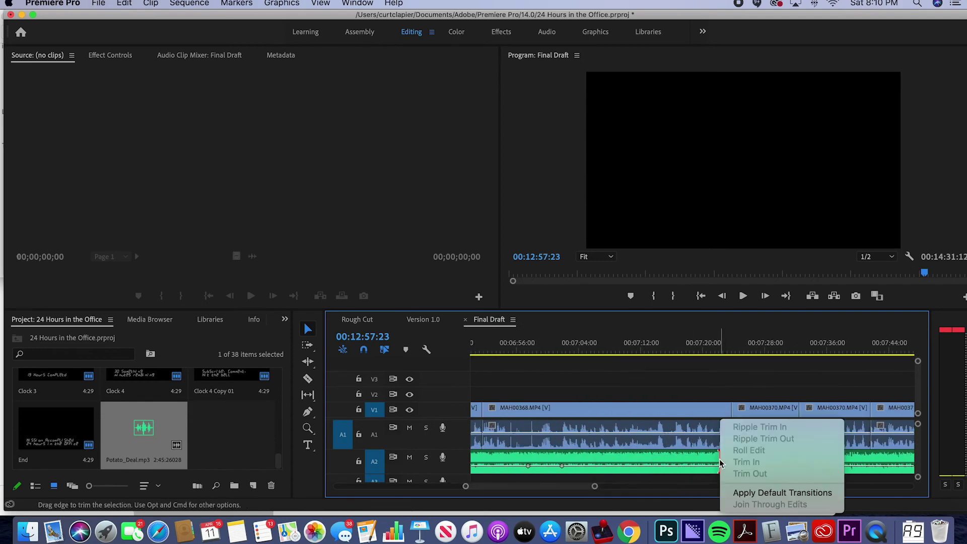
{"action": "left_click", "coordinate": [738, 492]}
{"action": "scroll", "coordinate": [670, 446], "scroll_direction": "up", "scroll_amount": 7}
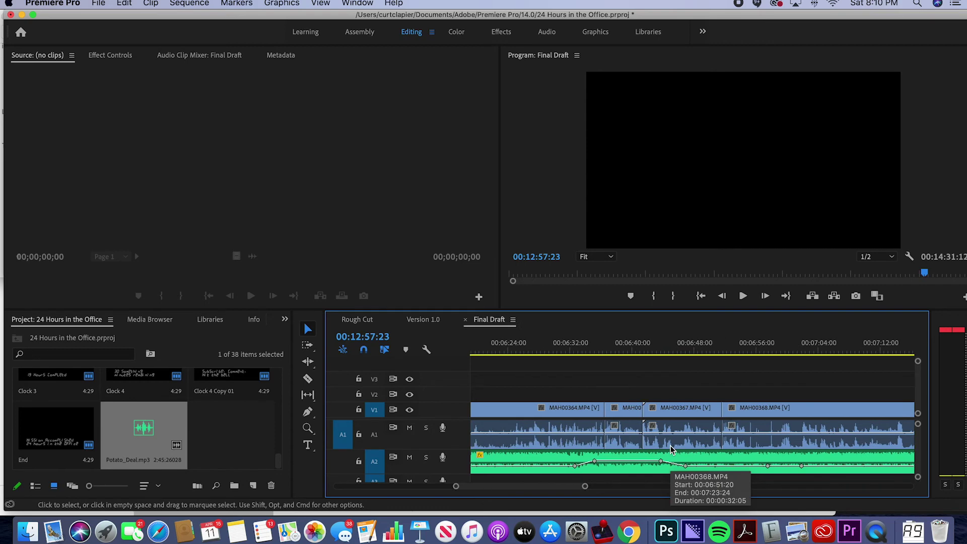
{"action": "scroll", "coordinate": [670, 446], "scroll_direction": "up", "scroll_amount": 4}
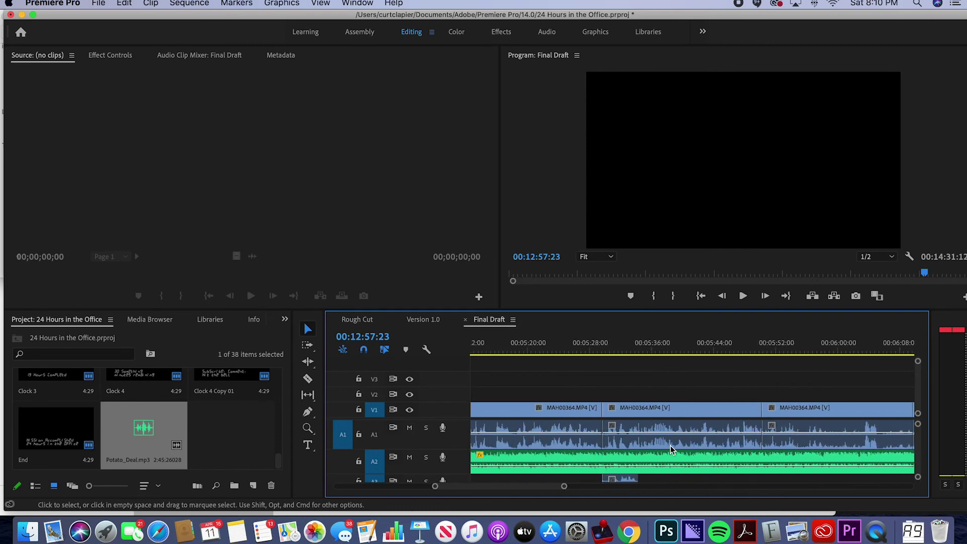
{"action": "scroll", "coordinate": [670, 446], "scroll_direction": "up", "scroll_amount": 2}
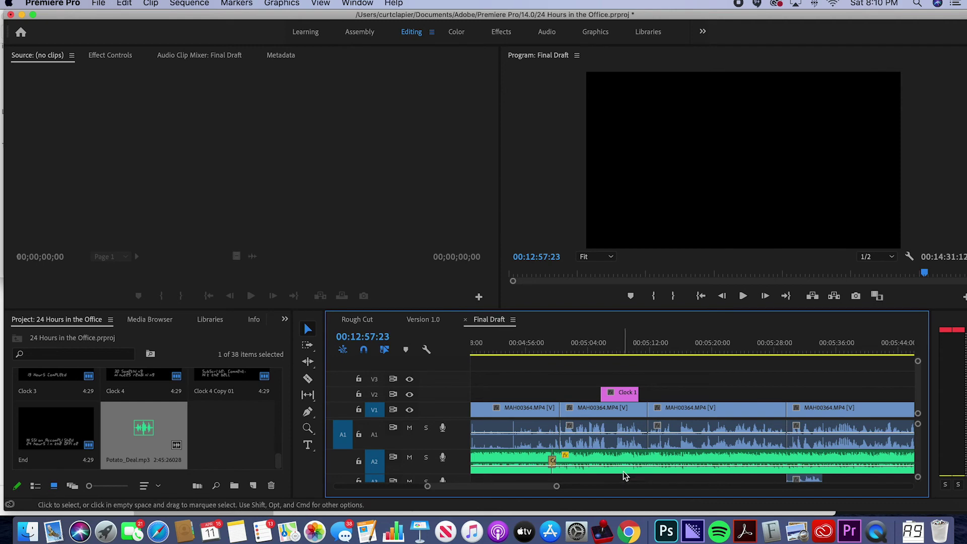
{"action": "left_click", "coordinate": [308, 414]}
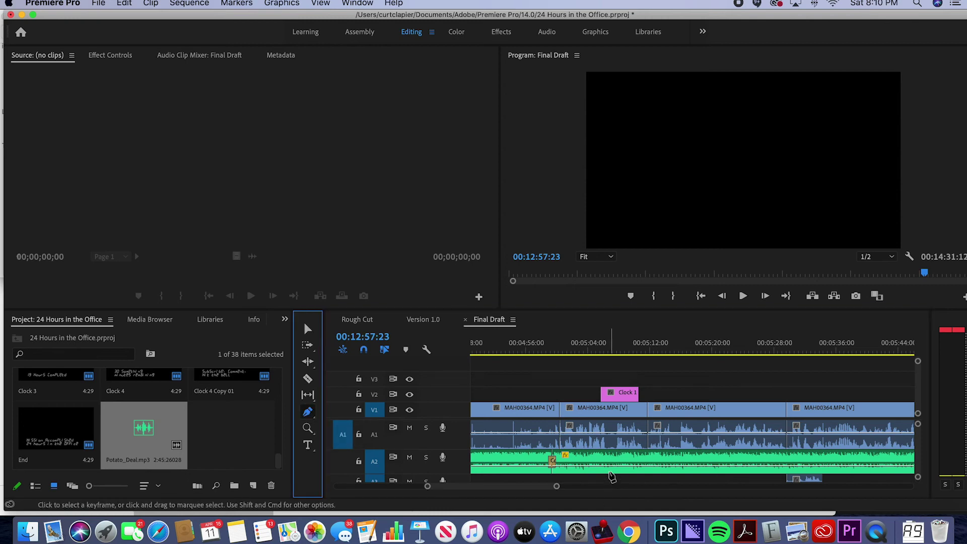
- Scroll the timeline back to 00:00:00, showing the Open title and the music's start
{"action": "mouse_move", "coordinate": [612, 473]}
{"action": "mouse_move", "coordinate": [553, 464]}
{"action": "scroll", "coordinate": [538, 439], "scroll_direction": "up", "scroll_amount": 15}
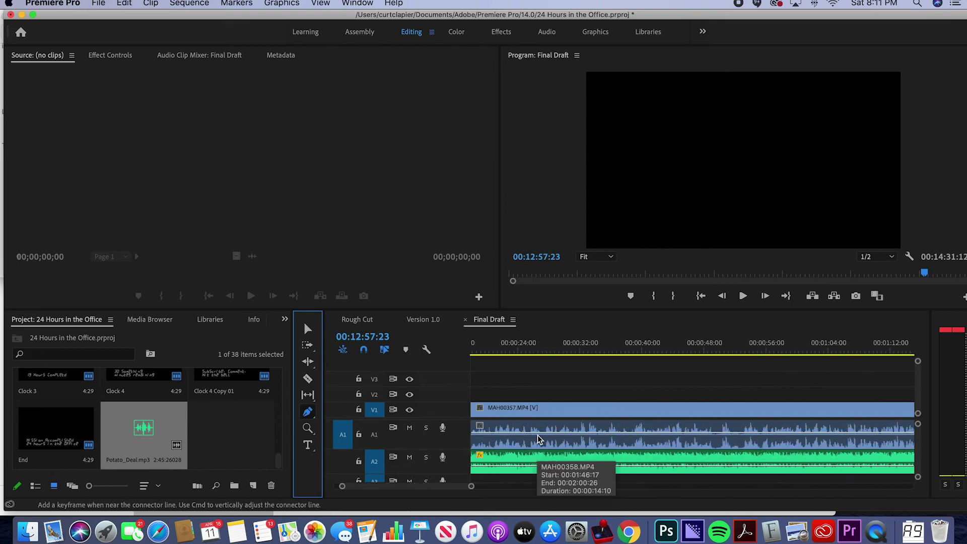
{"action": "scroll", "coordinate": [537, 440], "scroll_direction": "up", "scroll_amount": 3}
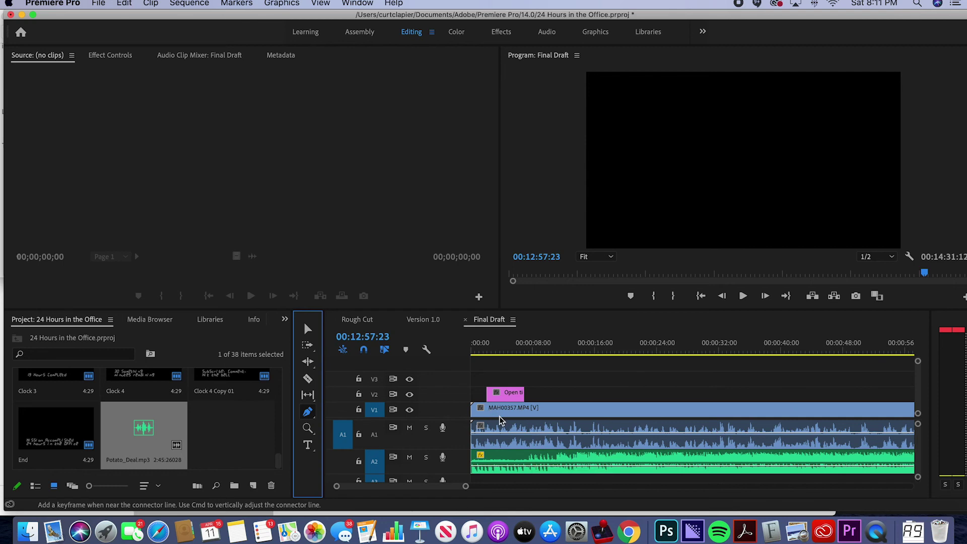